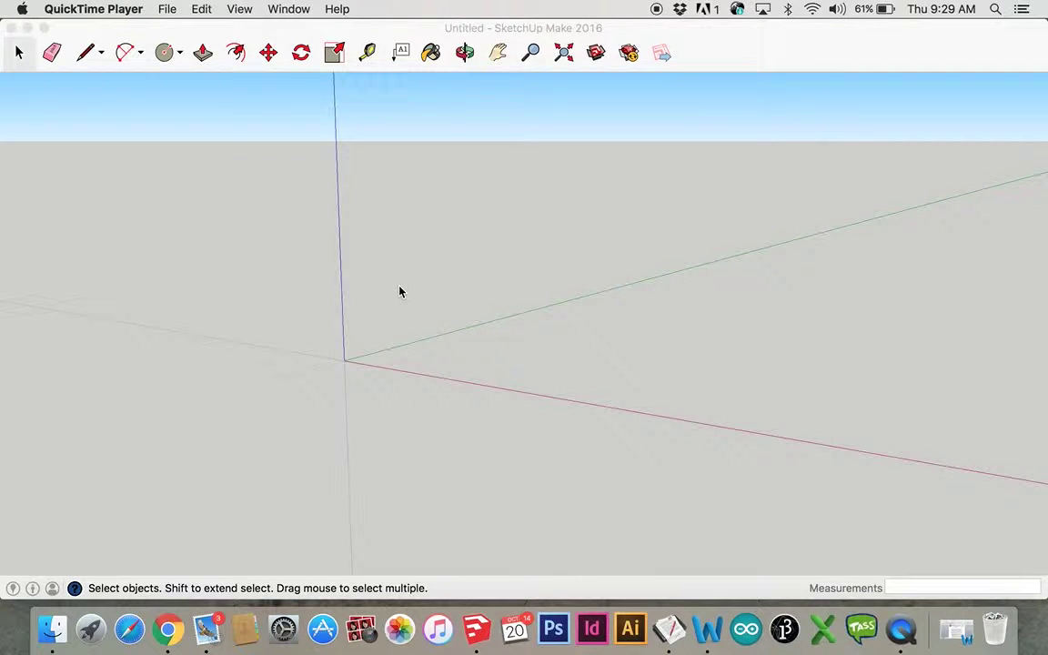
# Orbit, zoom and pan the view around the empty model's origin
pyautogui.press('o')
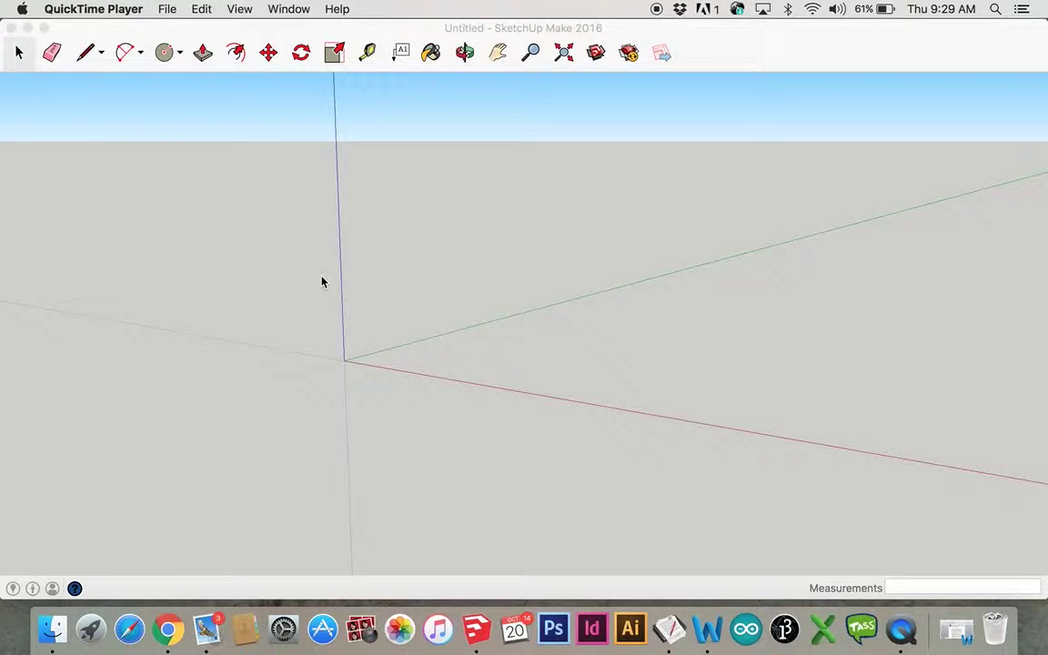
pyautogui.click(365, 296)
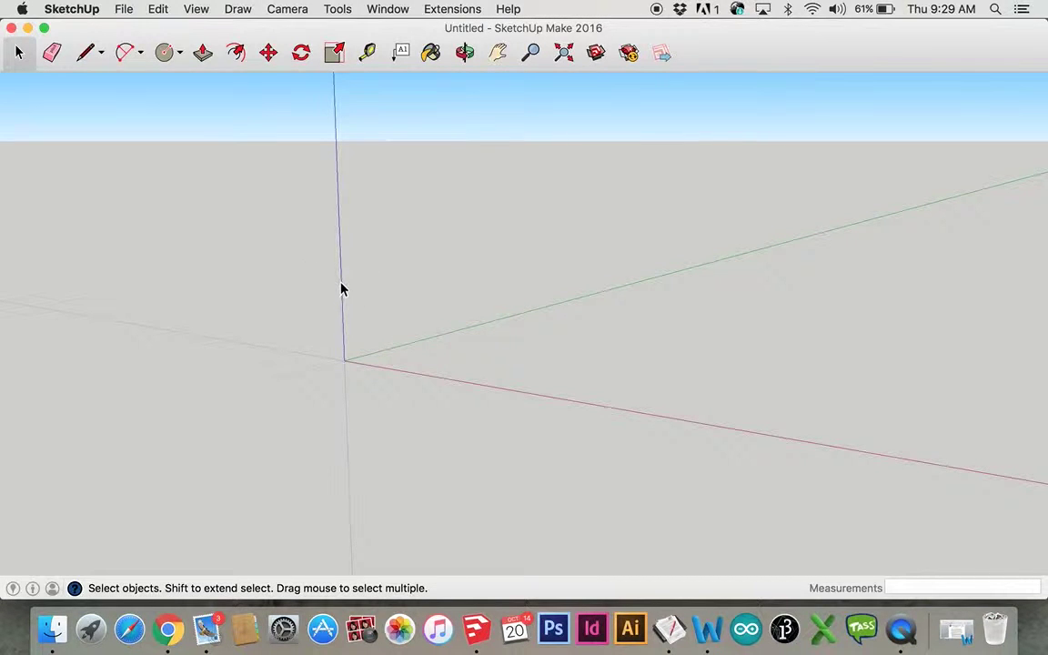
pyautogui.moveTo(342, 287); pyautogui.dragTo(365, 277, button='middle')
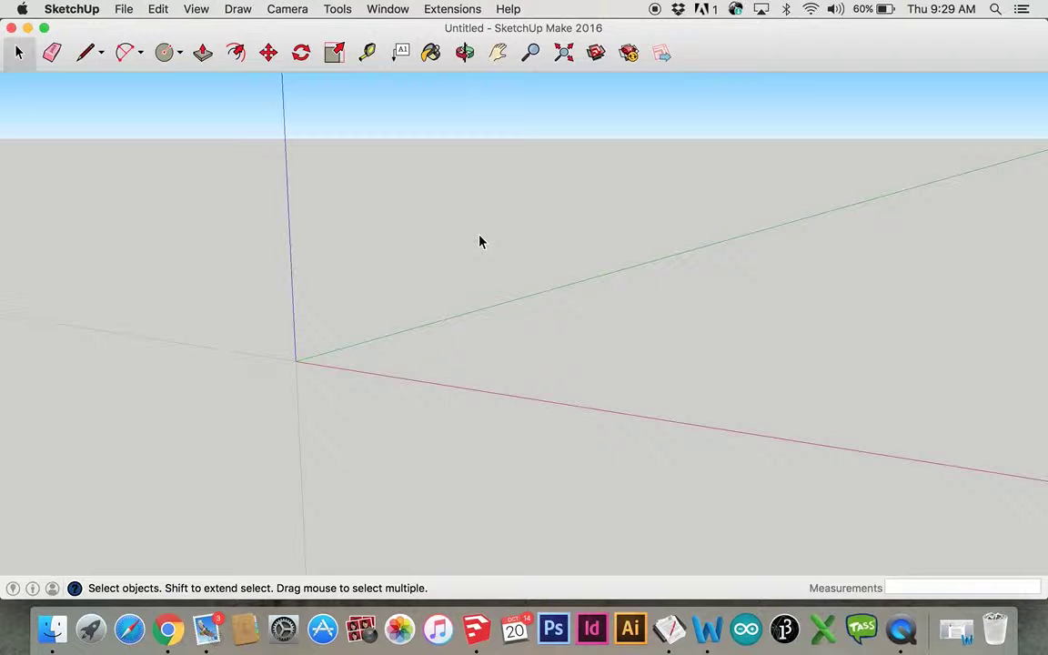
pyautogui.scroll(4, 480, 241)
pyautogui.scroll(-3, 480, 241)
pyautogui.scroll(3, 480, 241)
pyautogui.scroll(-3, 481, 241)
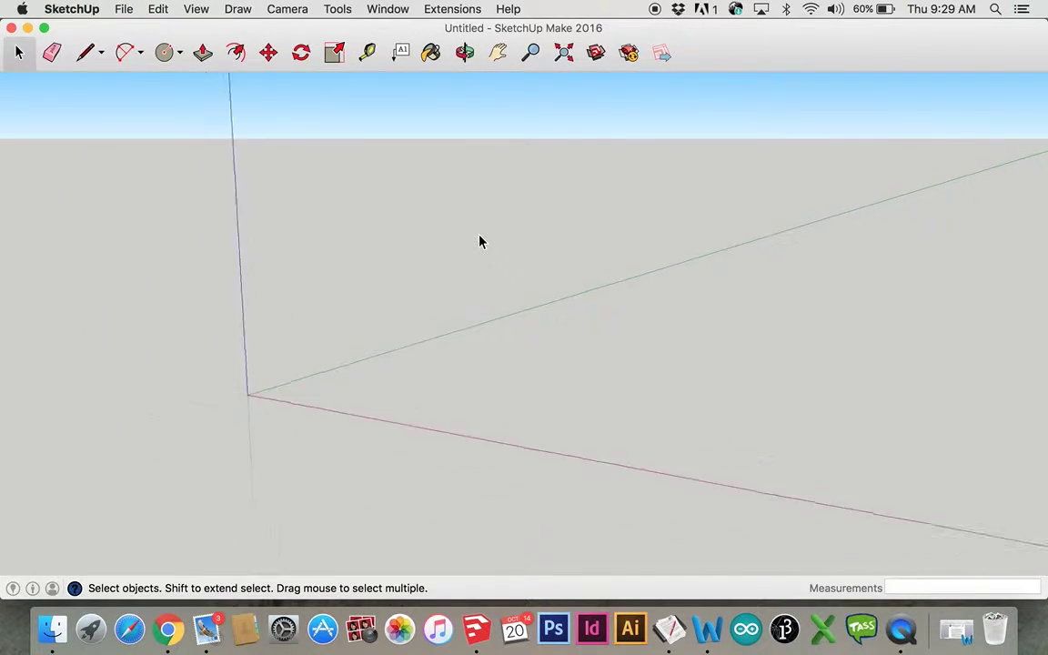
pyautogui.scroll(1, 480, 241)
pyautogui.scroll(-1, 480, 242)
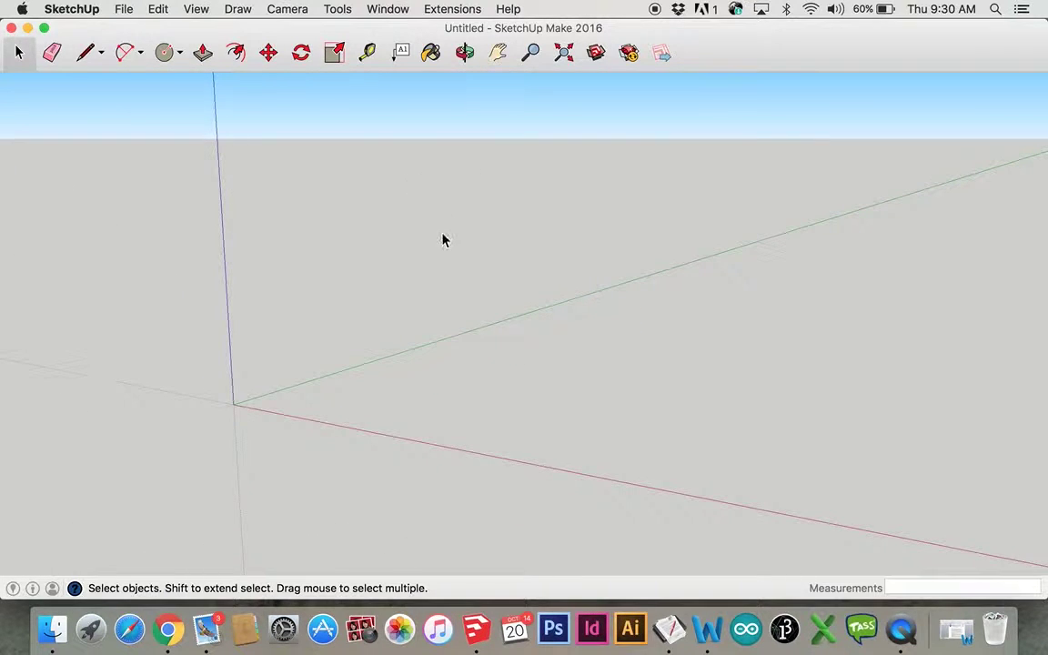
pyautogui.moveTo(443, 241)
pyautogui.mouseDown(button='middle')
pyautogui.moveTo(471, 258)
pyautogui.moveTo(542, 253)
pyautogui.moveTo(533, 262)
pyautogui.moveTo(347, 246)
pyautogui.moveTo(416, 262)
pyautogui.moveTo(477, 253)
pyautogui.moveTo(442, 253)
pyautogui.moveTo(449, 262)
pyautogui.mouseUp(button='middle')
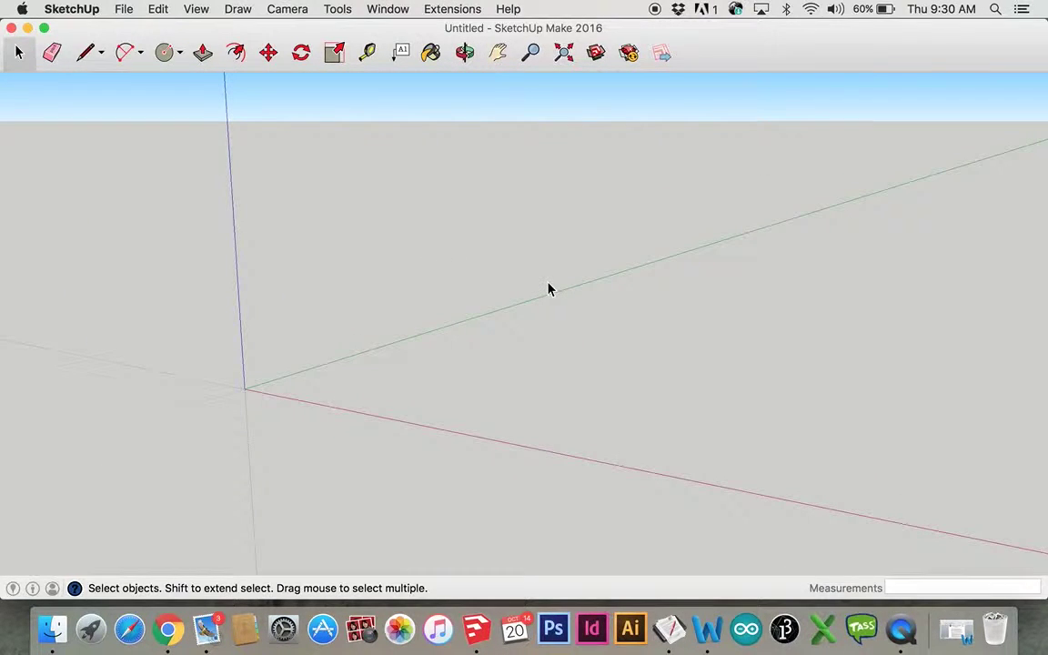
pyautogui.moveTo(496, 300); pyautogui.dragTo(458, 304, button='middle')
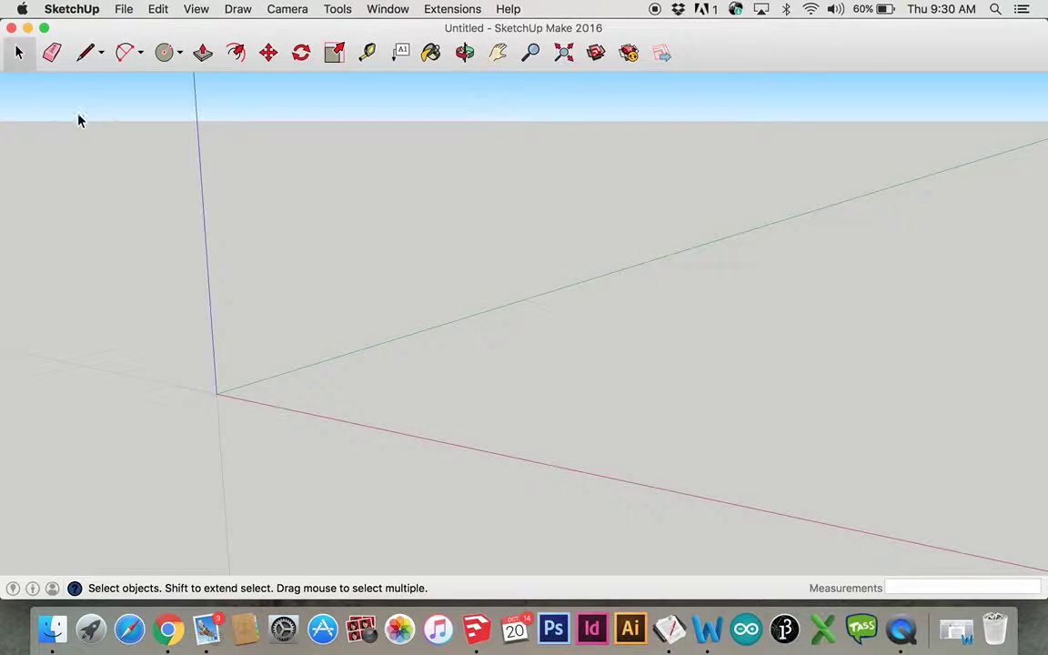
# Show the Large Tool Set palette from the View menu and dock it at the left
pyautogui.click(196, 9)
pyautogui.moveTo(205, 25)
pyautogui.click(346, 33)
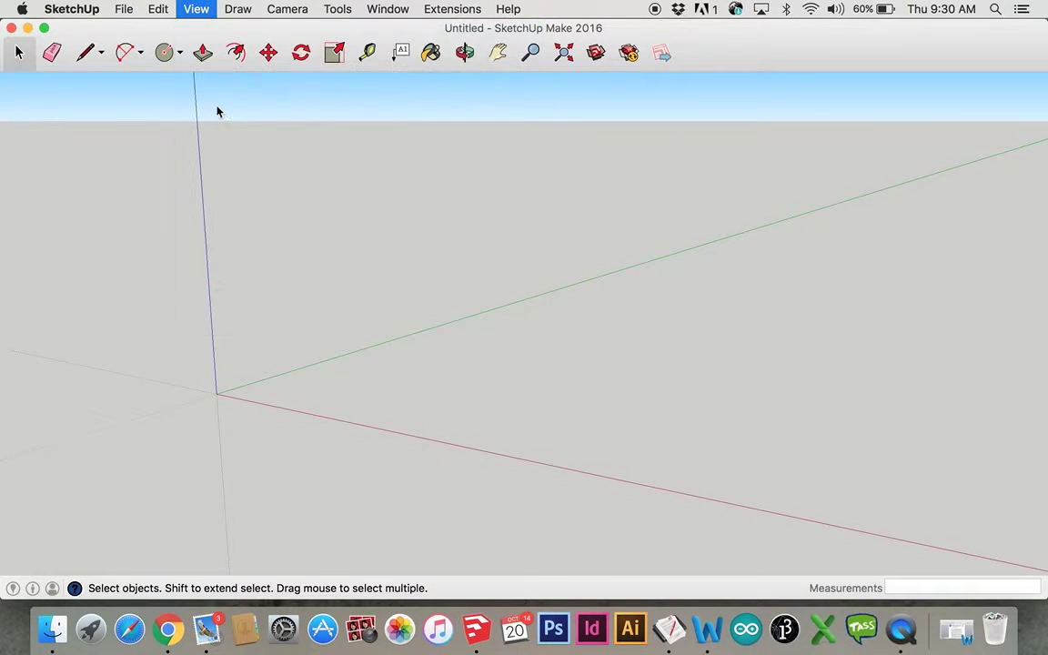
pyautogui.moveTo(28, 23); pyautogui.dragTo(33, 51)
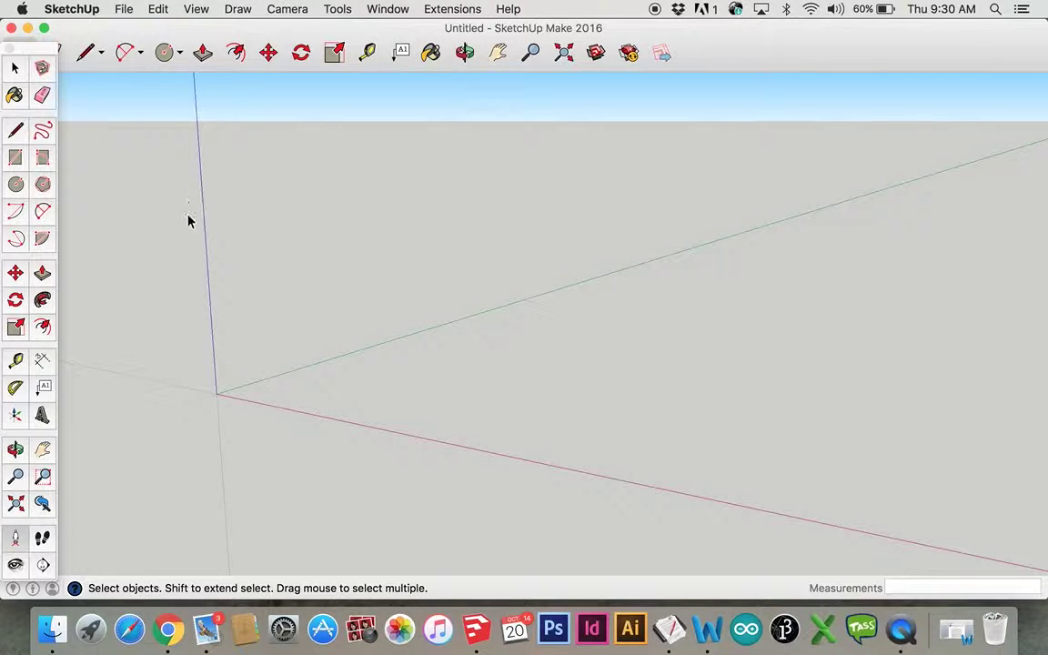
# Draw an 80 by 45 rectangle on the ground, then orbit and zoom to check it
pyautogui.click(15, 157)
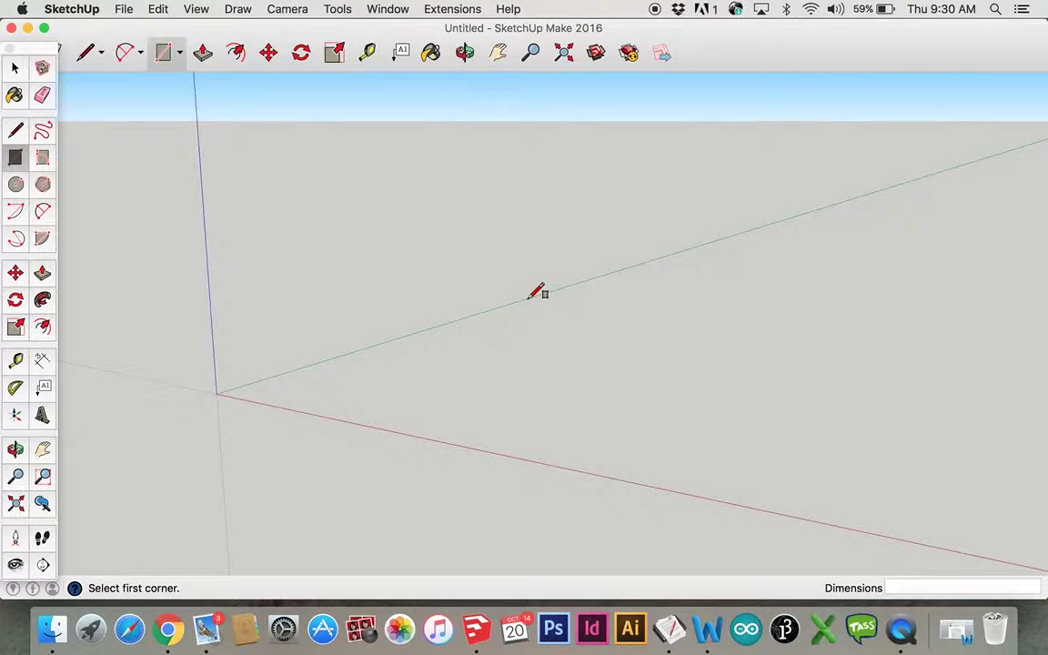
pyautogui.click(530, 298)
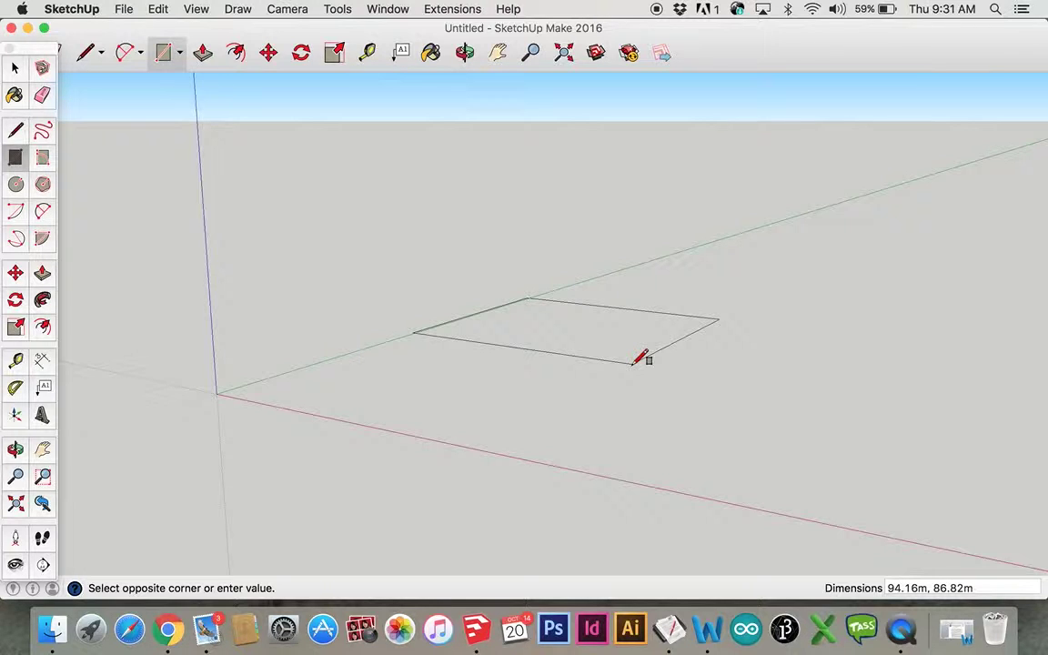
pyautogui.write('80,45')
pyautogui.press('Return')
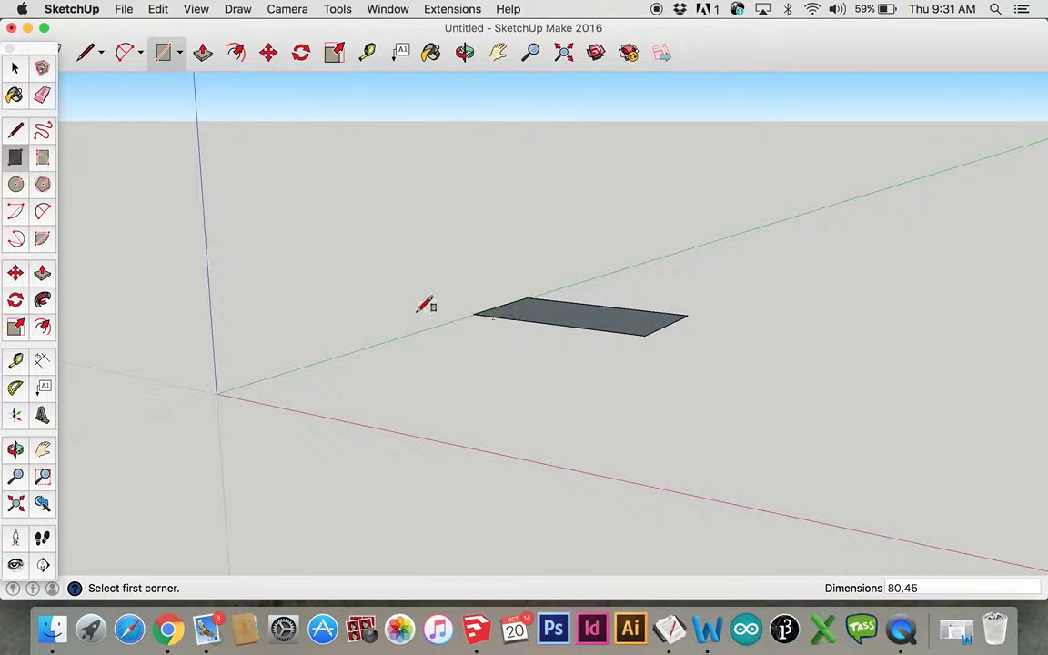
pyautogui.moveTo(533, 275)
pyautogui.mouseDown(button='middle')
pyautogui.moveTo(463, 299)
pyautogui.moveTo(579, 379)
pyautogui.moveTo(575, 406)
pyautogui.moveTo(567, 362)
pyautogui.mouseUp(button='middle')
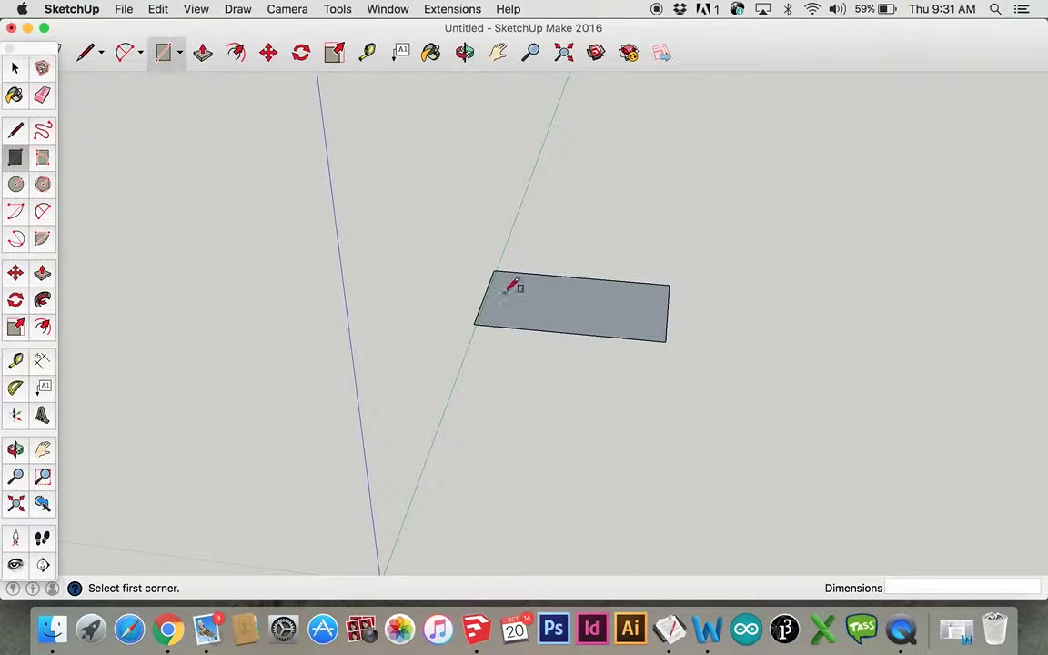
pyautogui.scroll(2, 506, 241)
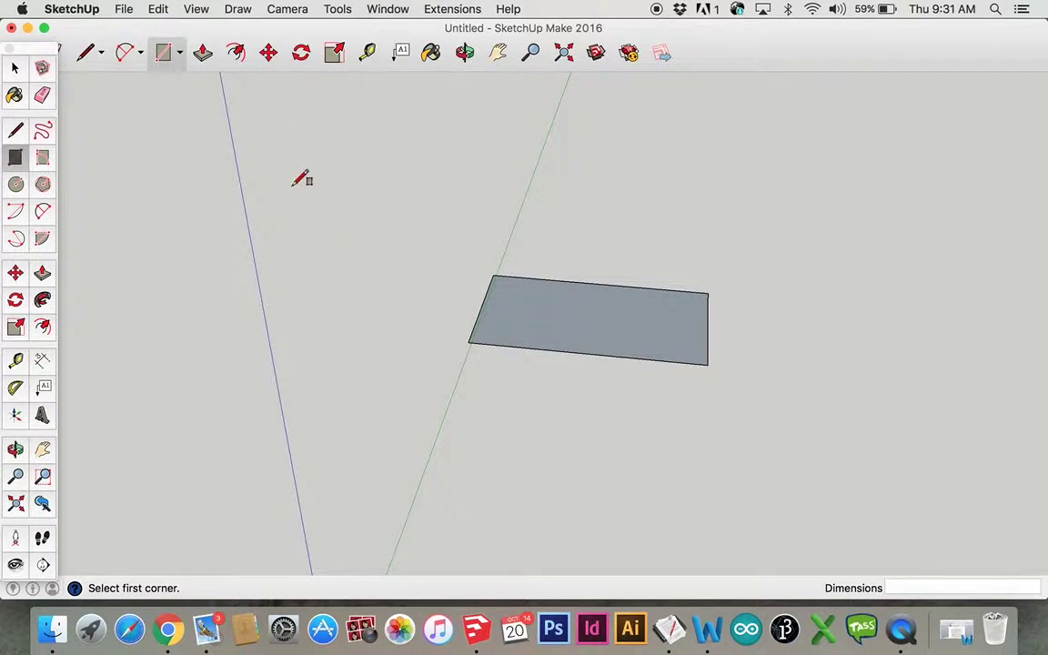
# Push/pull the rectangle face up 3 m into a slab and recentre the view
pyautogui.click(42, 274)
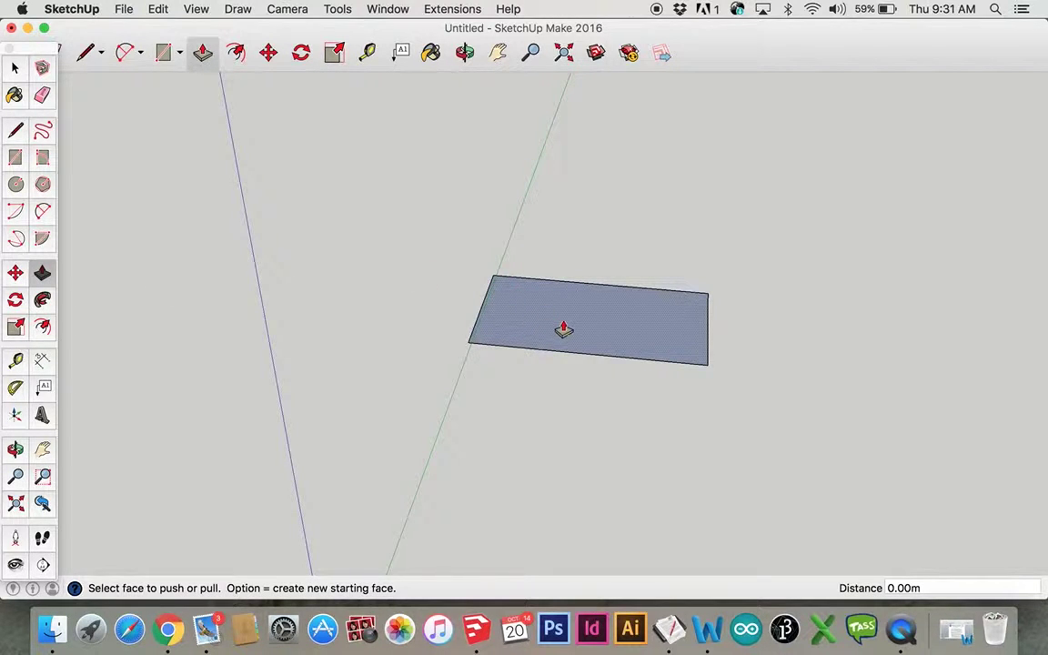
pyautogui.click(561, 327)
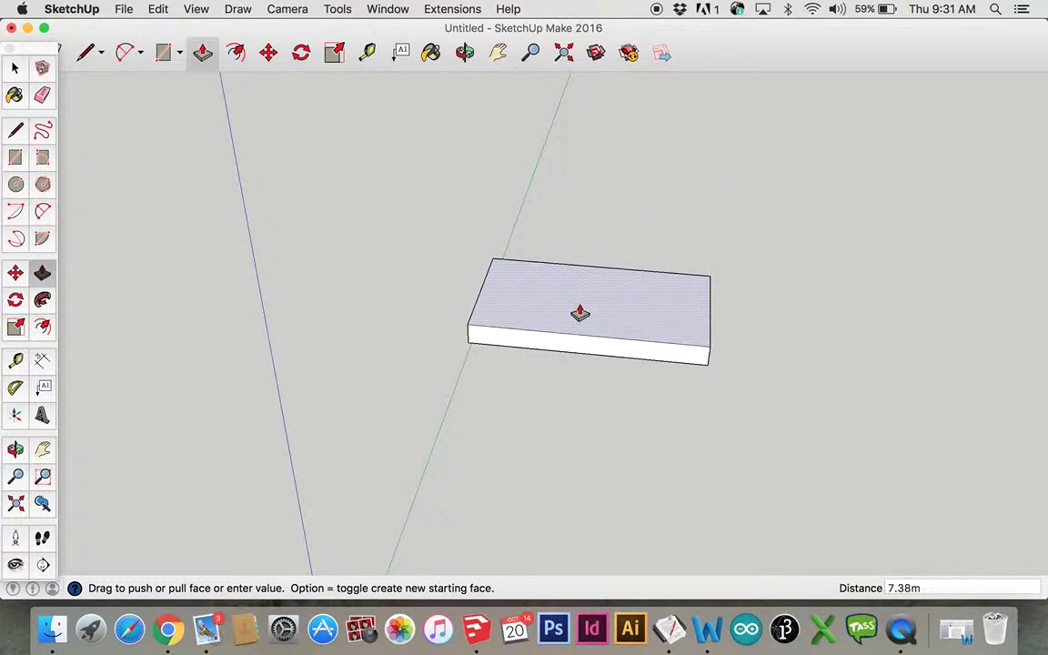
pyautogui.write('3')
pyautogui.press('Return')
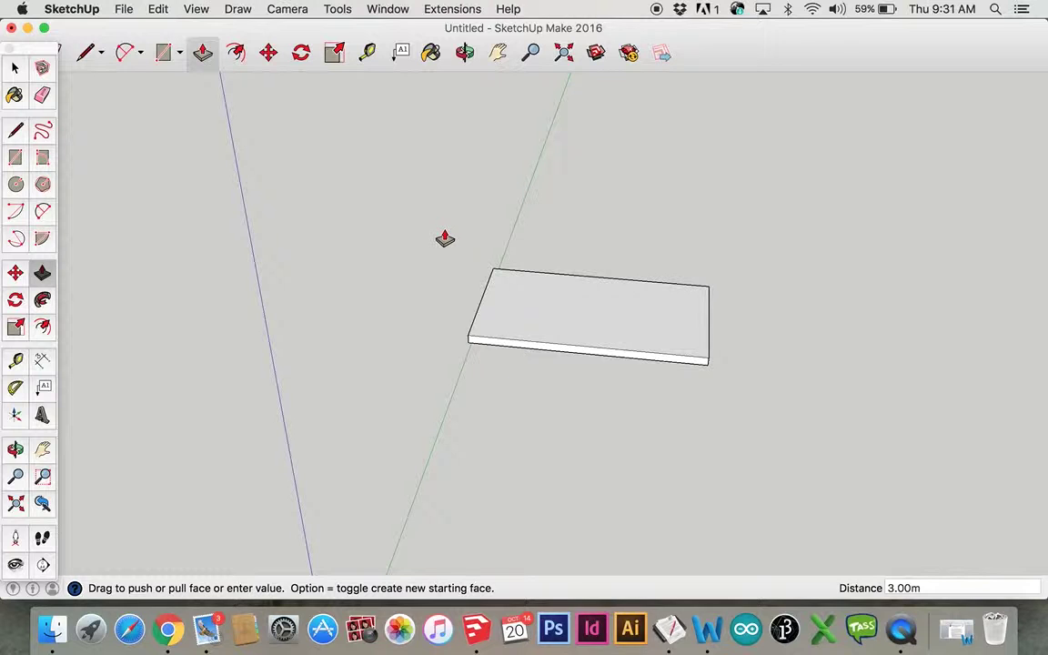
pyautogui.press('o')
pyautogui.keyDown('shift'); pyautogui.moveTo(444, 230); pyautogui.dragTo(445, 283); pyautogui.keyUp('shift')
pyautogui.press('p')
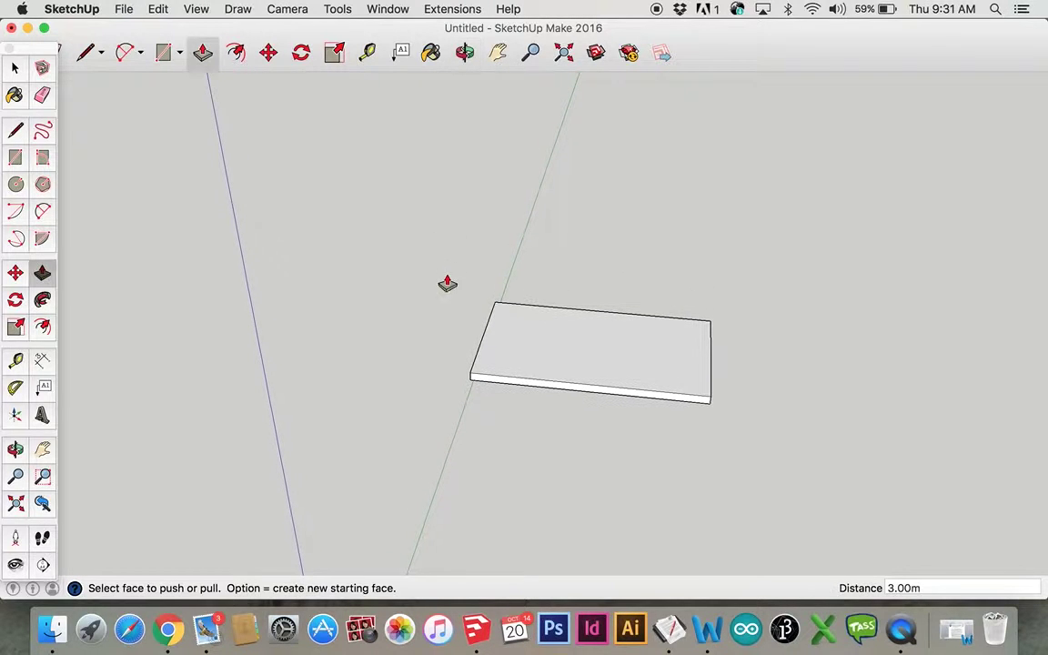
# Enter 'CS4HS' and 'Google' on two lines as 3D text with a 2m extrusion
pyautogui.click(42, 416)
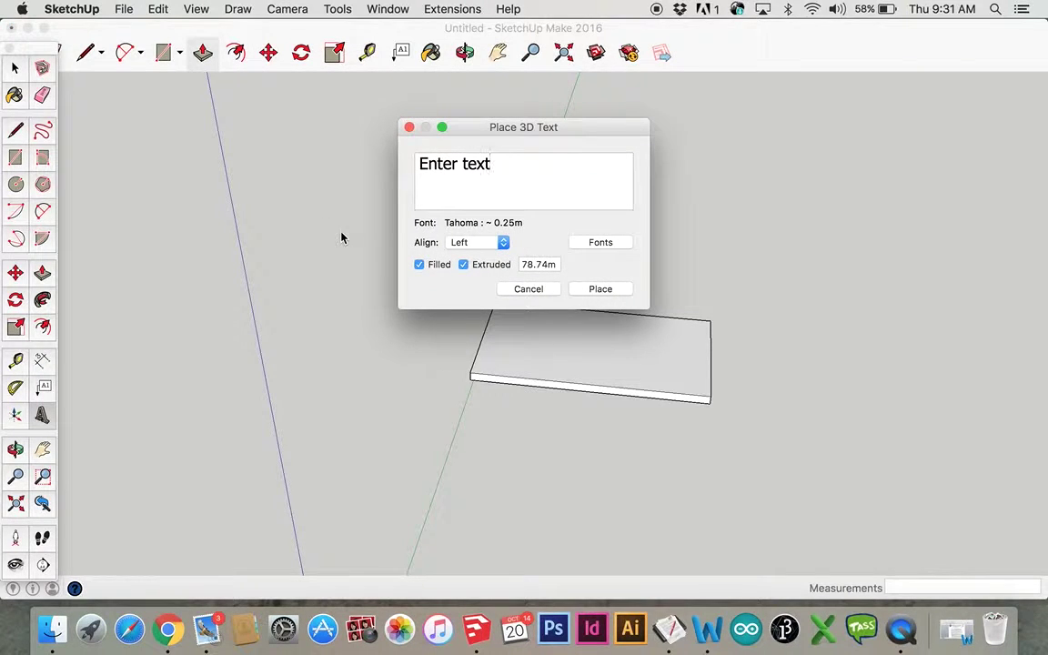
pyautogui.press('BackSpace')
pyautogui.press('BackSpace')
pyautogui.press('BackSpace')
pyautogui.press('BackSpace')
pyautogui.press('BackSpace')
pyautogui.press('BackSpace')
pyautogui.press('BackSpace')
pyautogui.press('BackSpace')
pyautogui.press('BackSpace')
pyautogui.press('BackSpace')
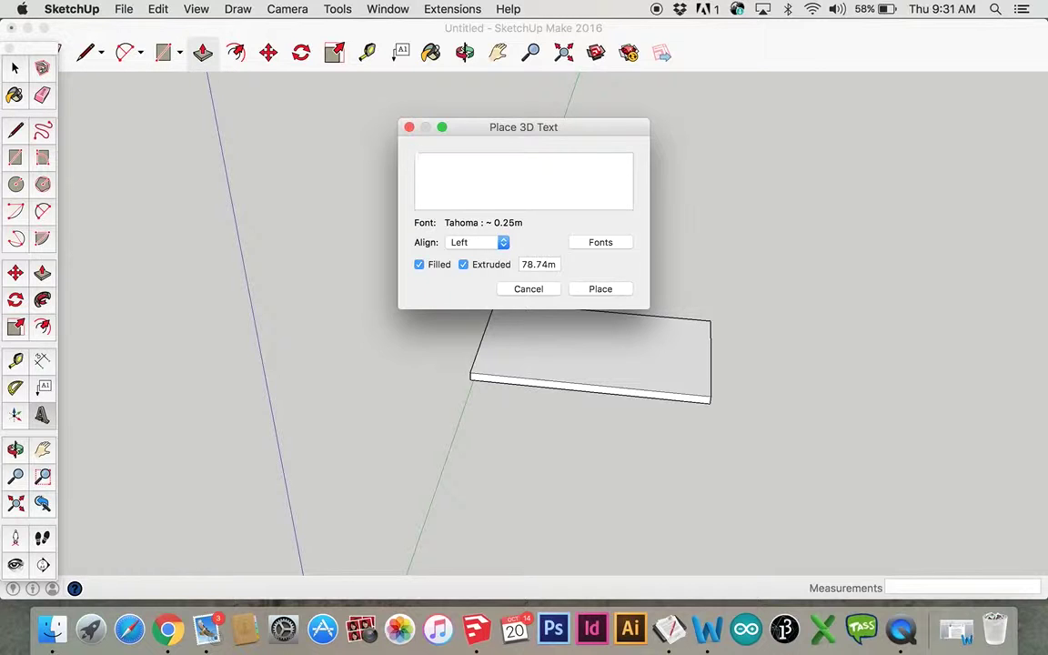
pyautogui.write('CS')
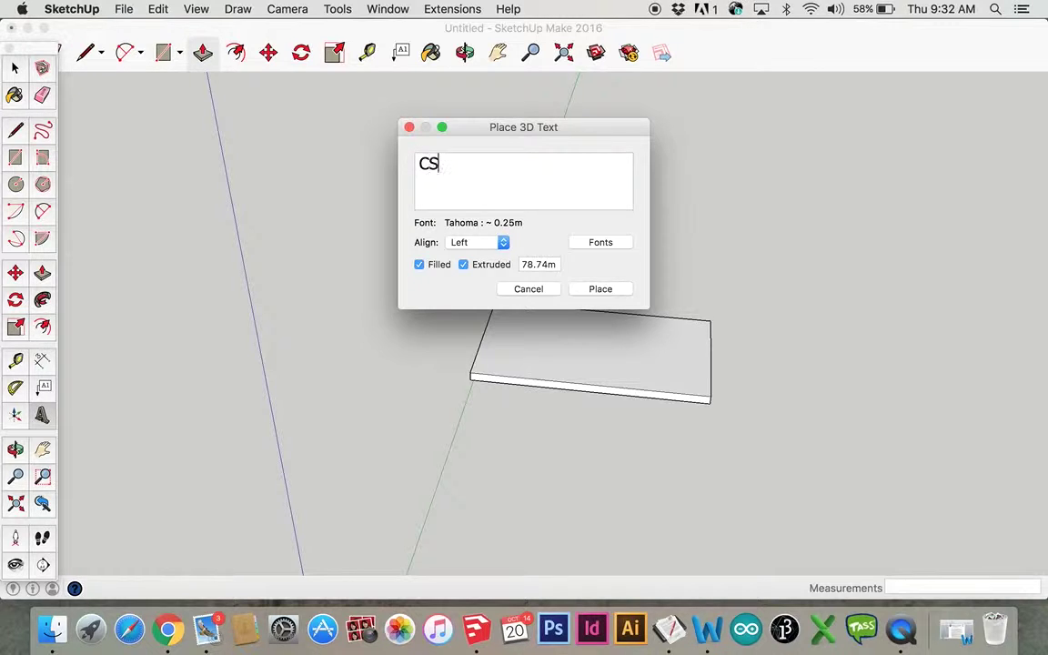
pyautogui.write('4HS')
pyautogui.press('Return')
pyautogui.write('Google')
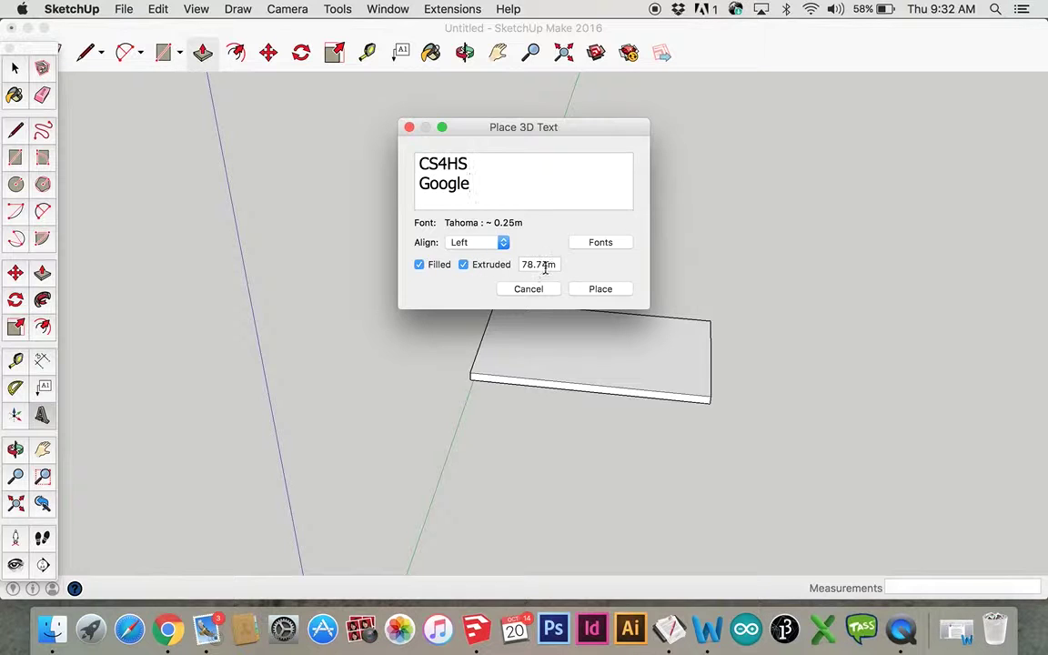
pyautogui.moveTo(545, 264); pyautogui.dragTo(524, 265)
pyautogui.press('BackSpace')
pyautogui.write('2m')
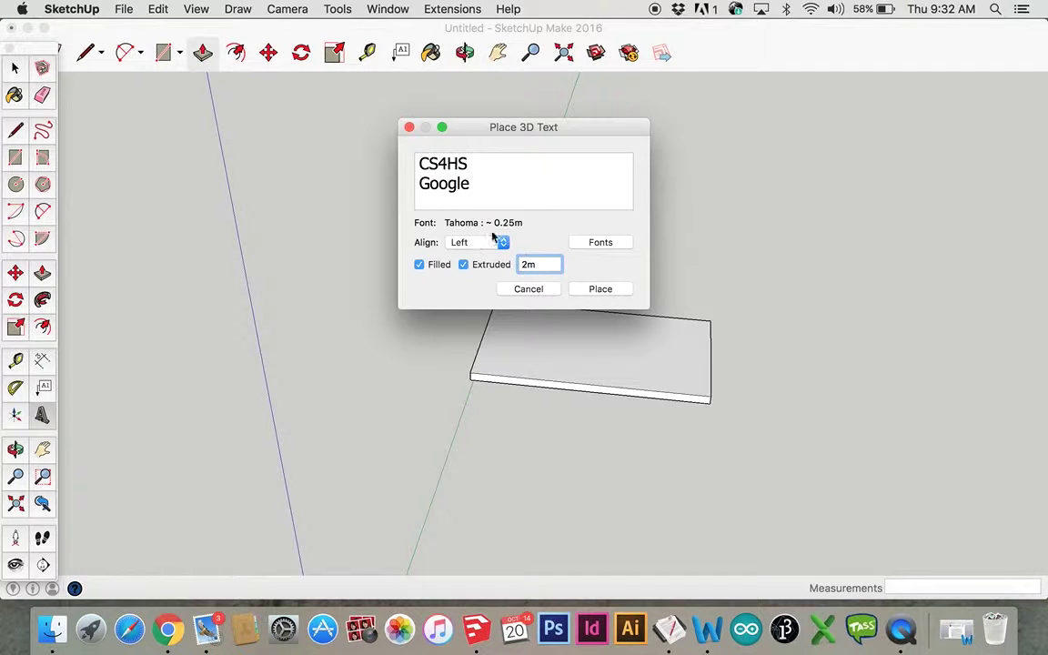
# Place the 3D text on the slab's top face and zoom in on it
pyautogui.click(600, 291)
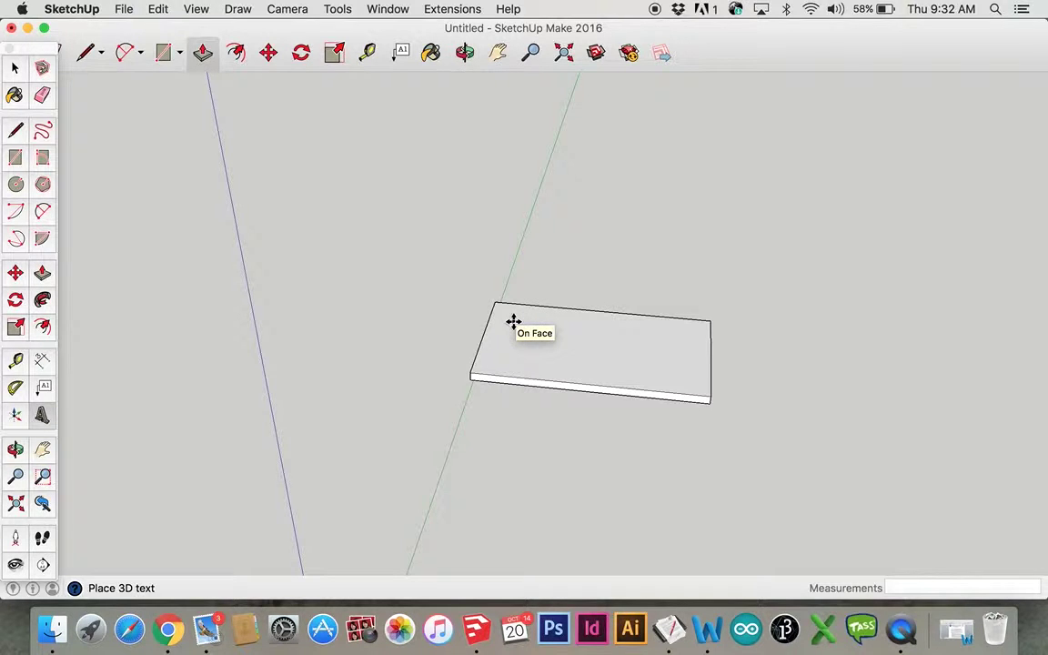
pyautogui.press('m')
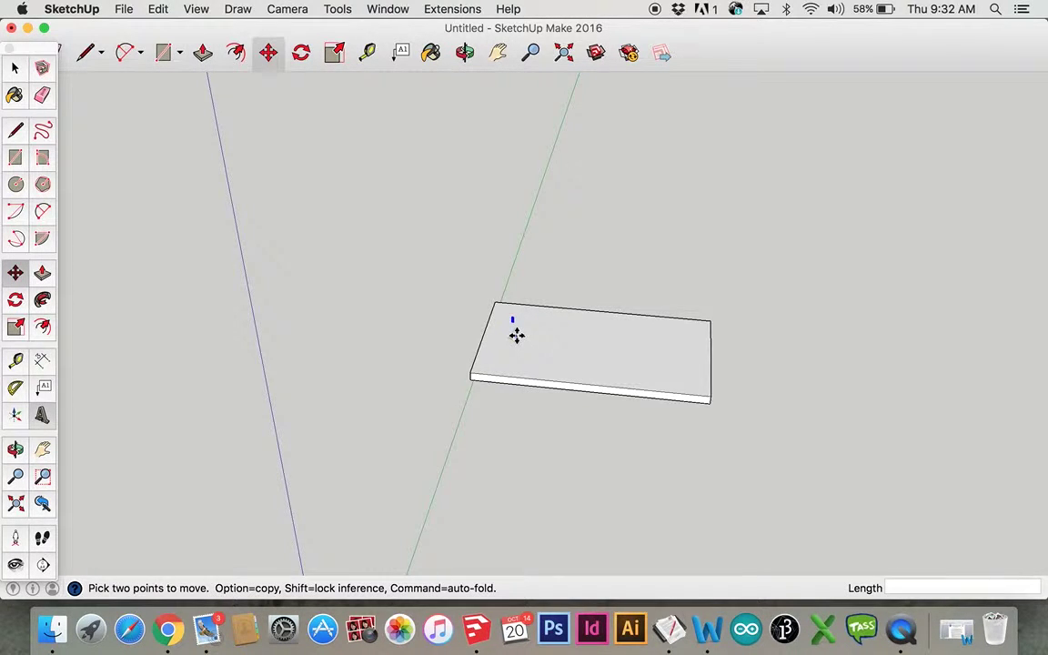
pyautogui.scroll(8, 516, 335)
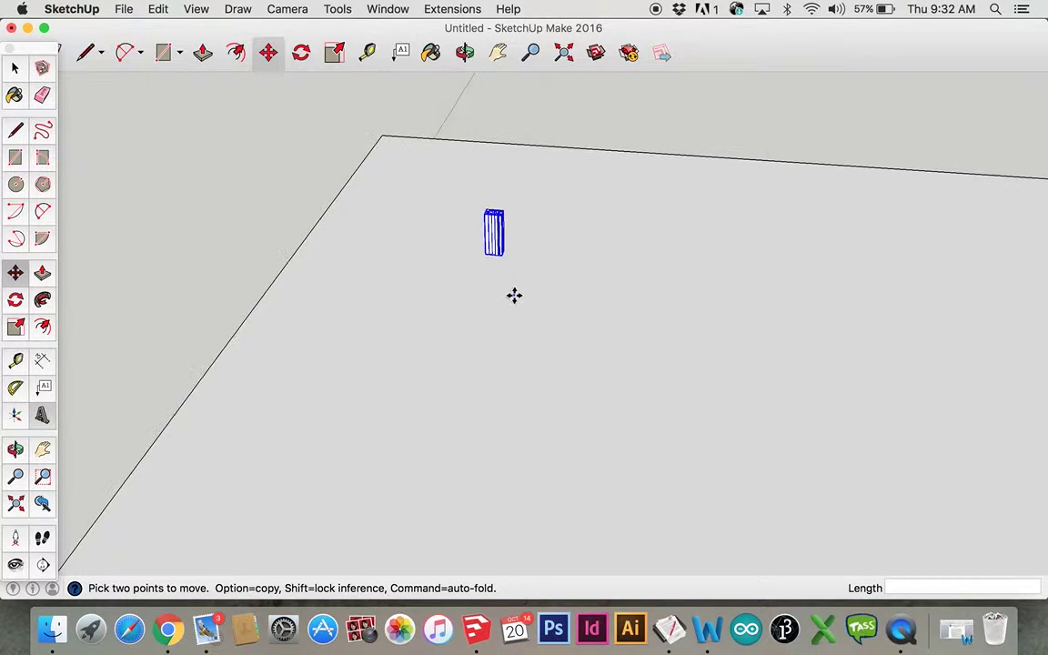
pyautogui.scroll(6, 514, 295)
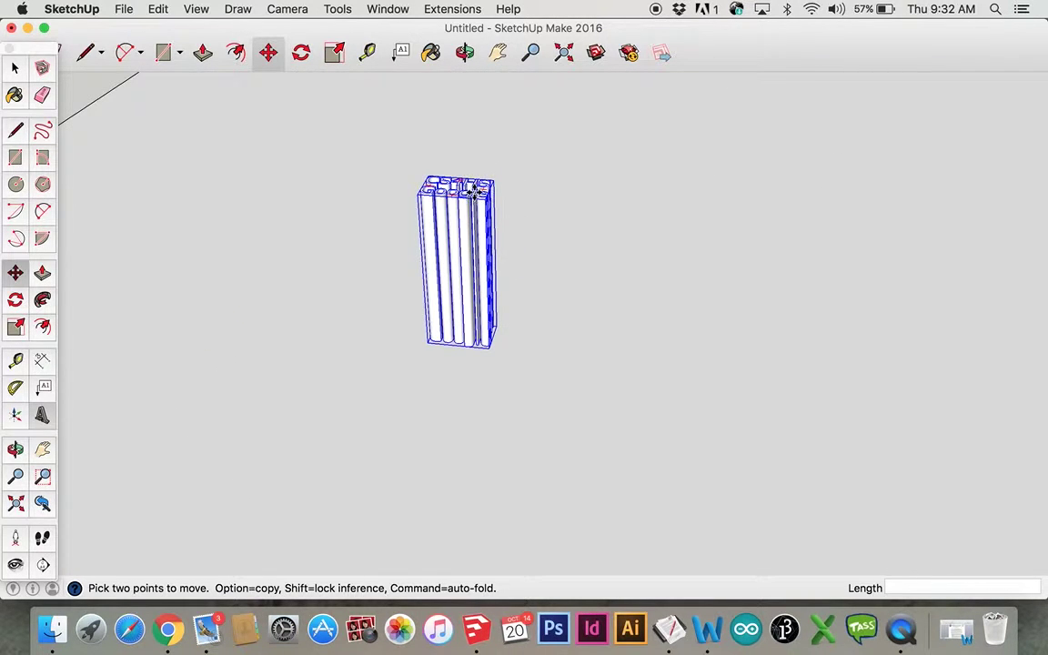
pyautogui.scroll(2, 449, 222)
pyautogui.scroll(-3, 449, 222)
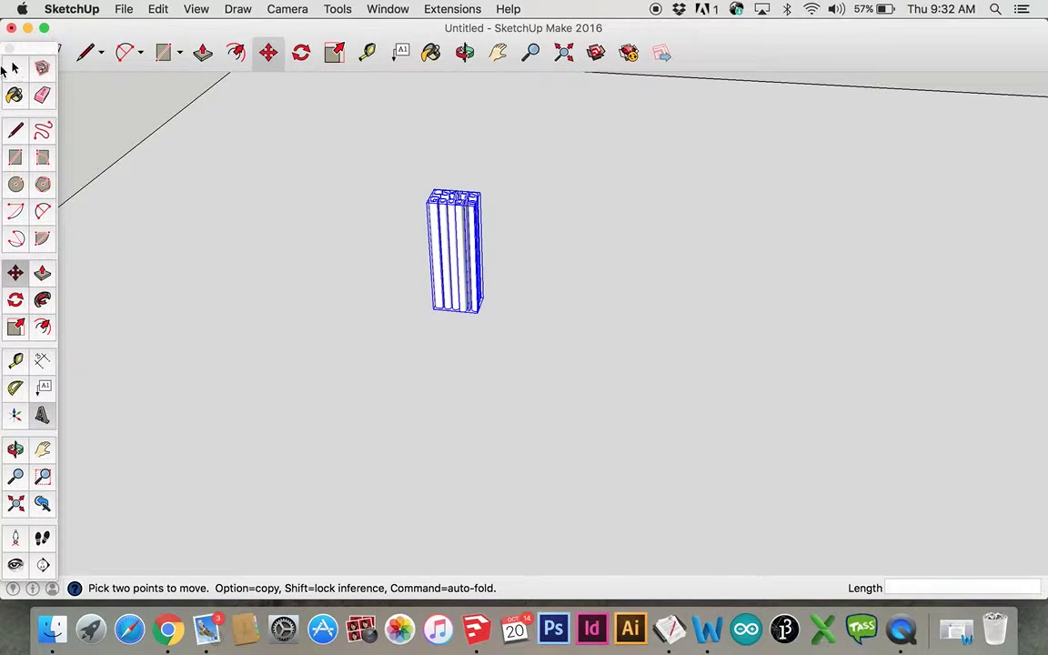
pyautogui.click(15, 68)
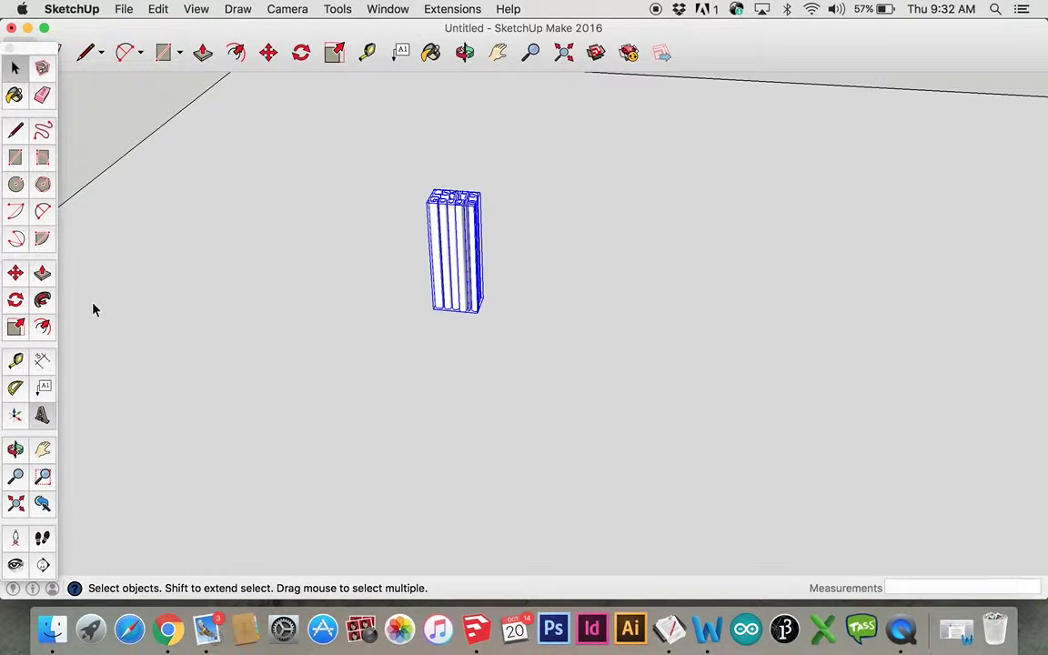
# Widen the thin text by dragging its corner grip with the Scale tool
pyautogui.click(17, 328)
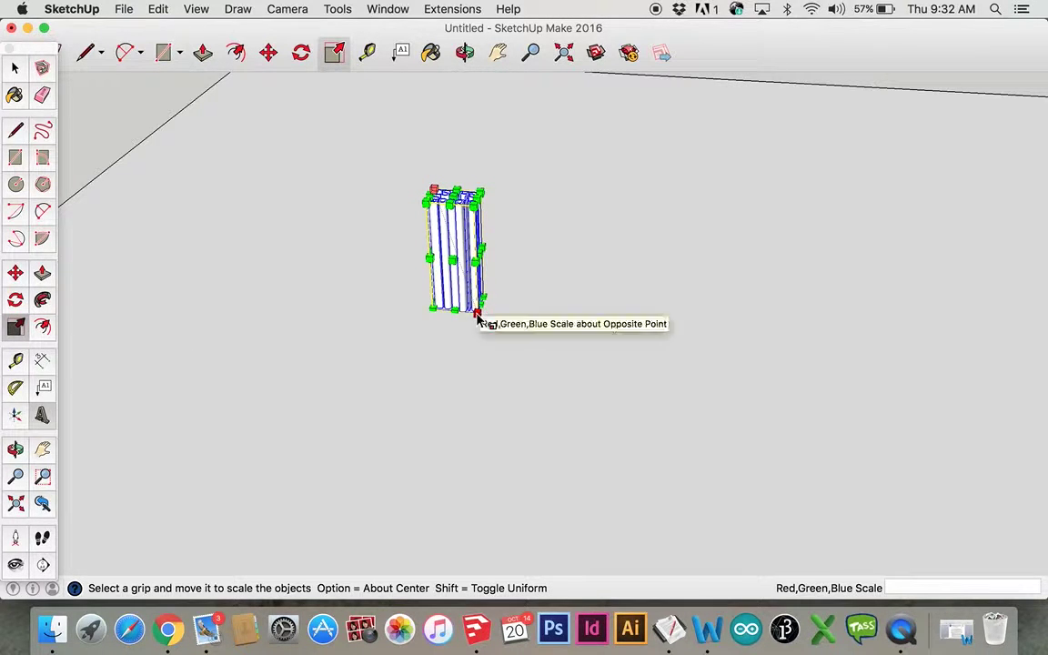
pyautogui.moveTo(475, 315); pyautogui.dragTo(937, 543)
pyautogui.scroll(-10, 903, 494)
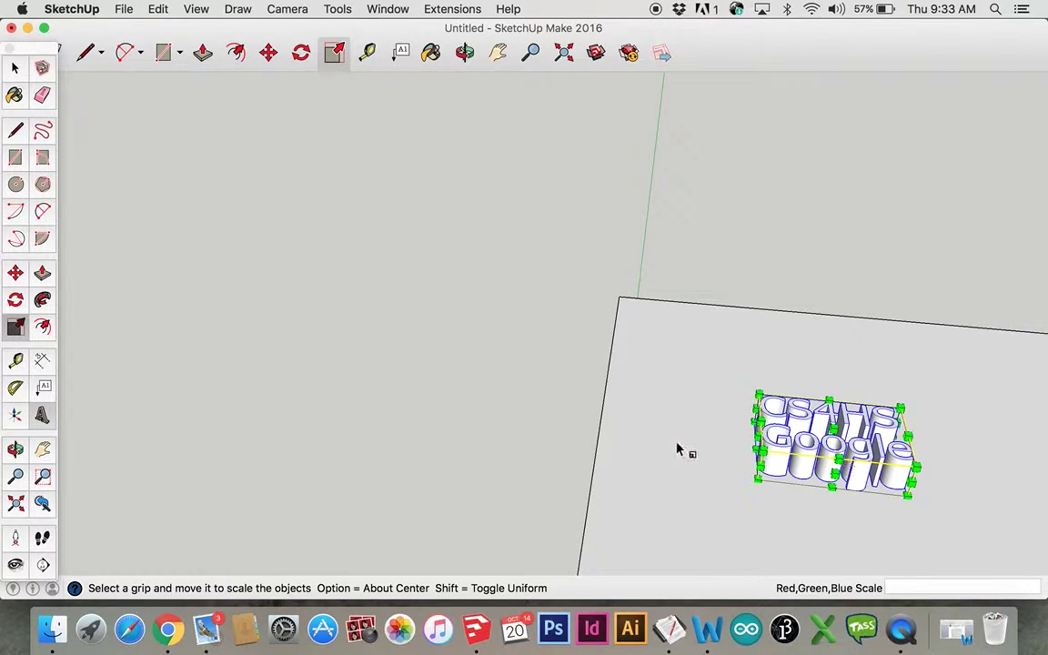
pyautogui.press('o')
pyautogui.keyDown('shift'); pyautogui.moveTo(779, 494); pyautogui.dragTo(405, 293); pyautogui.keyUp('shift')
pyautogui.press('s')
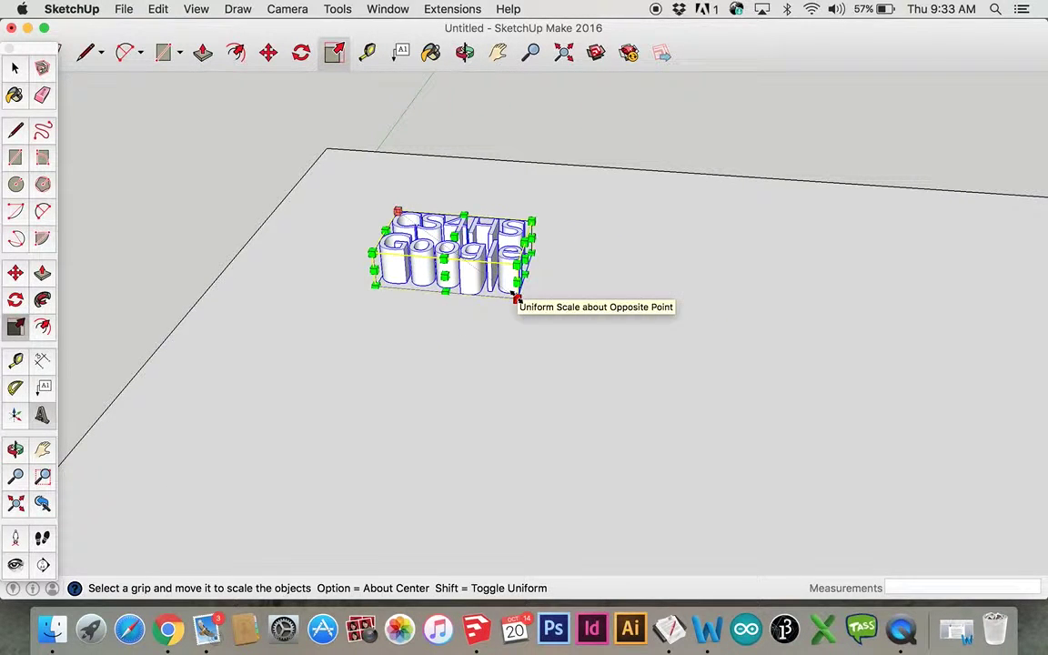
pyautogui.moveTo(516, 297); pyautogui.dragTo(959, 533)
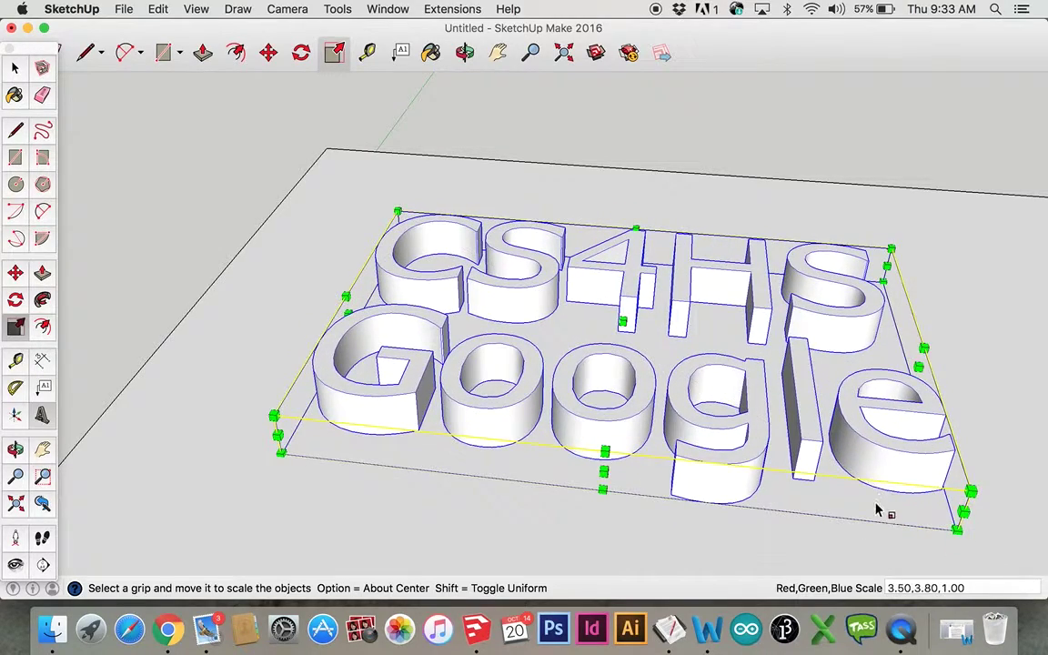
pyautogui.scroll(-4, 875, 508)
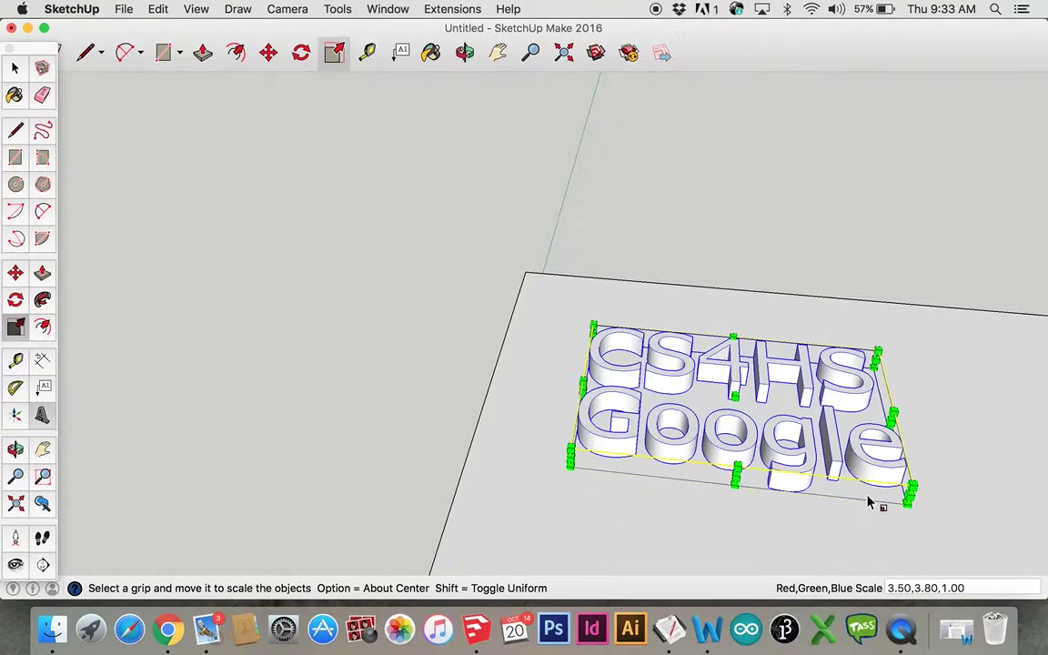
# Scale the text non-uniformly to about 1.59 × 1.67 so it fits the slab
pyautogui.moveTo(869, 503); pyautogui.dragTo(618, 347, button='middle')
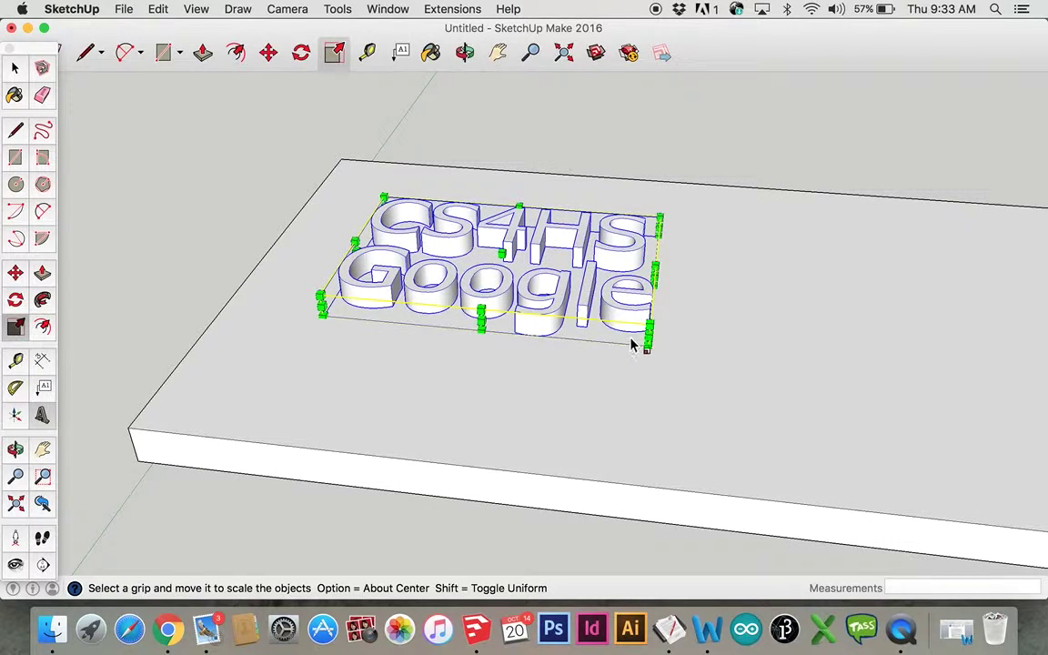
pyautogui.press('shift')
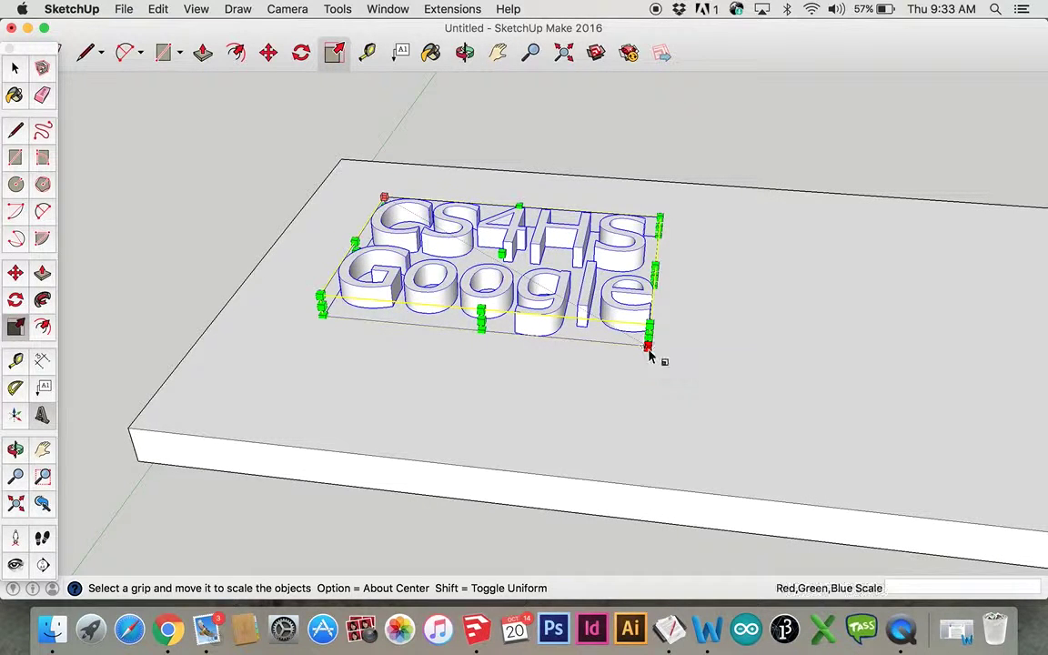
pyautogui.keyDown('shift'); pyautogui.moveTo(650, 353); pyautogui.dragTo(879, 468); pyautogui.keyUp('shift')
pyautogui.scroll(-4, 860, 441)
pyautogui.scroll(-2, 859, 443)
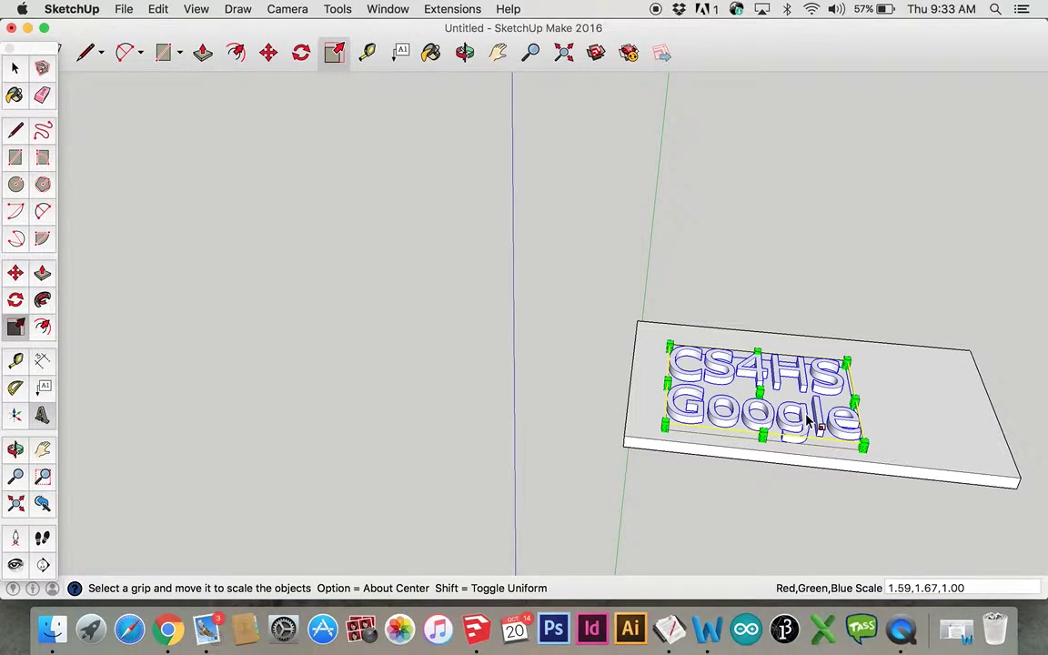
pyautogui.moveTo(807, 421); pyautogui.dragTo(543, 348, button='middle')
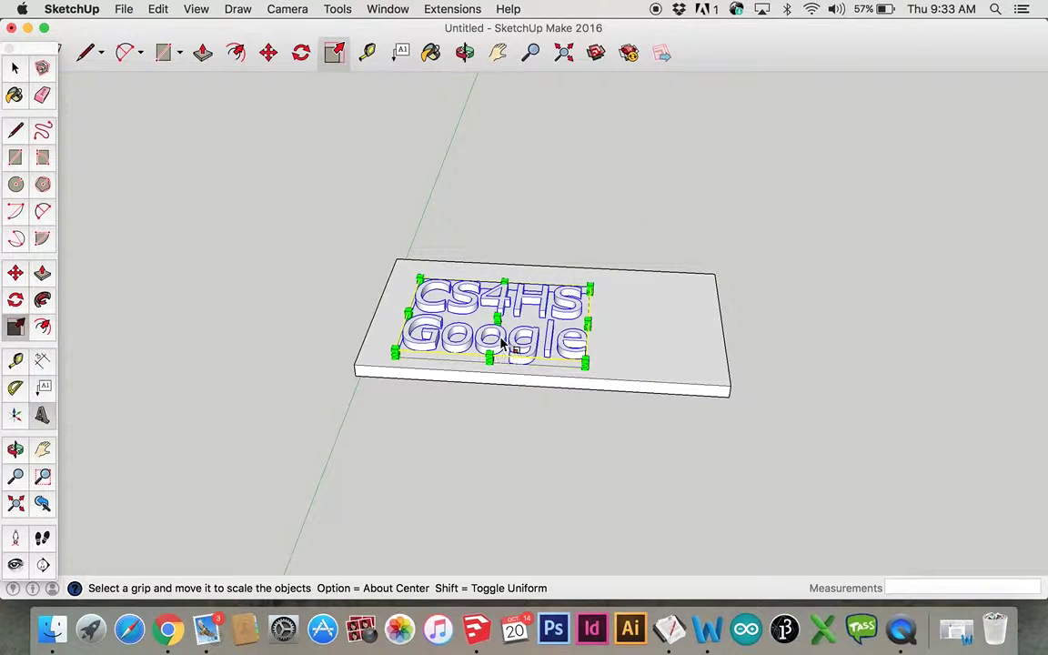
pyautogui.moveTo(496, 318); pyautogui.dragTo(479, 318)
pyautogui.press('space')
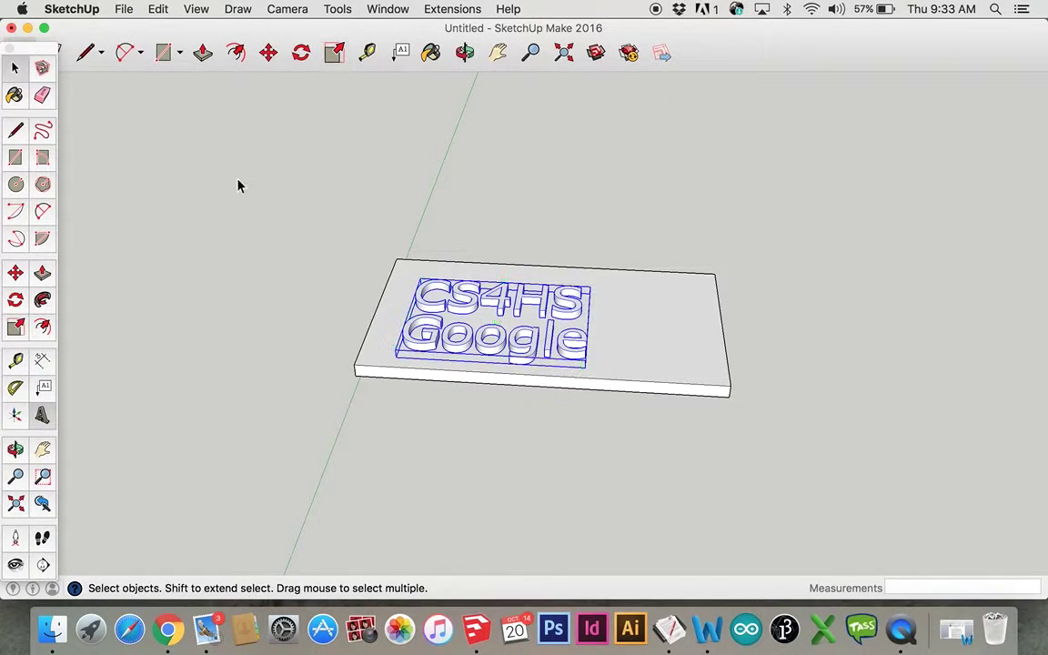
# Move the CS4HS Google text nearer the slab's left edge
pyautogui.click(257, 237)
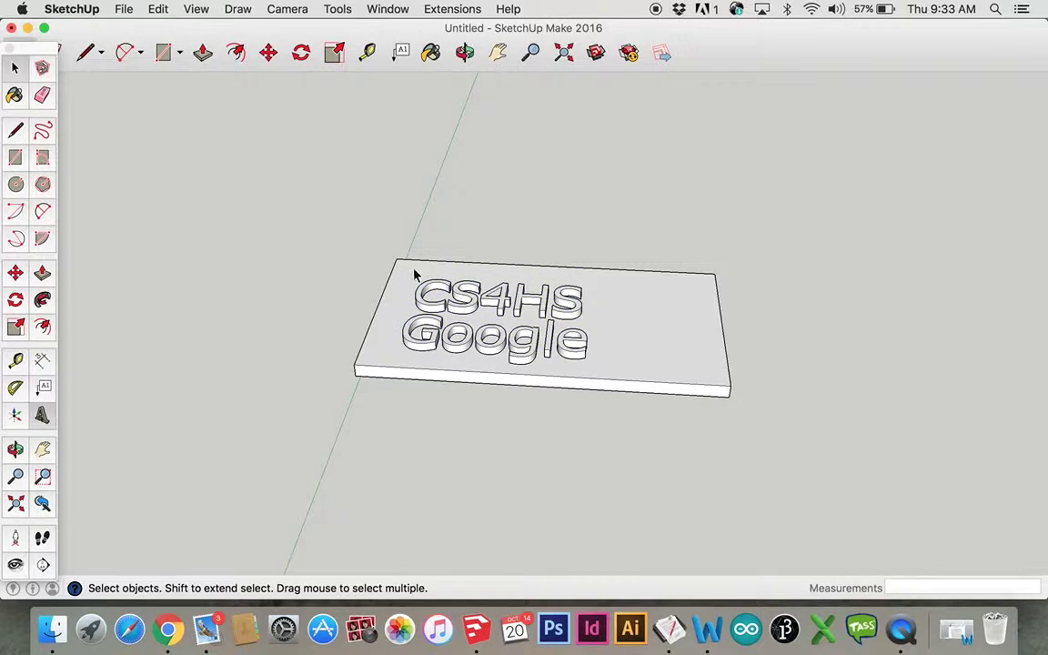
pyautogui.click(269, 54)
pyautogui.click(471, 306)
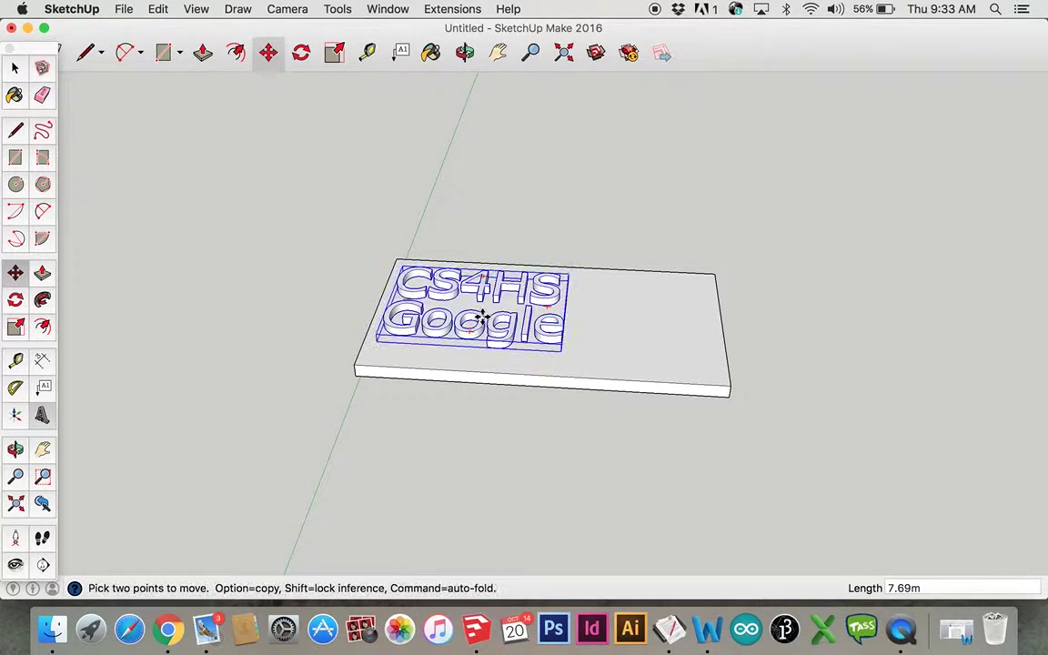
pyautogui.click(479, 316)
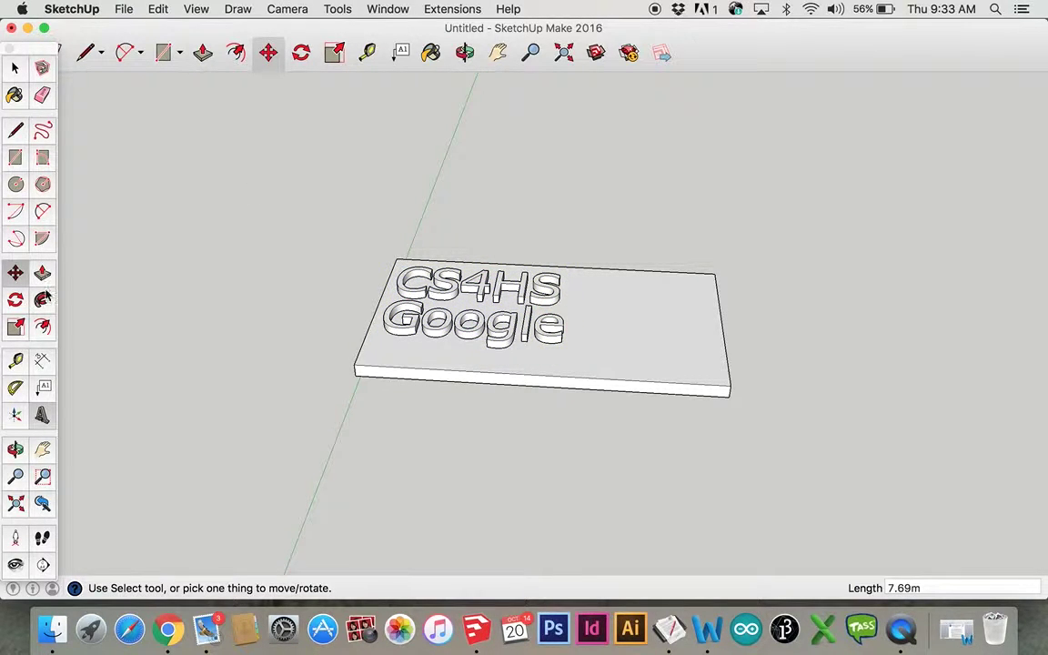
# Enlarge the text slightly from a corner grip, deselect it and orbit to a top-down view
pyautogui.click(16, 328)
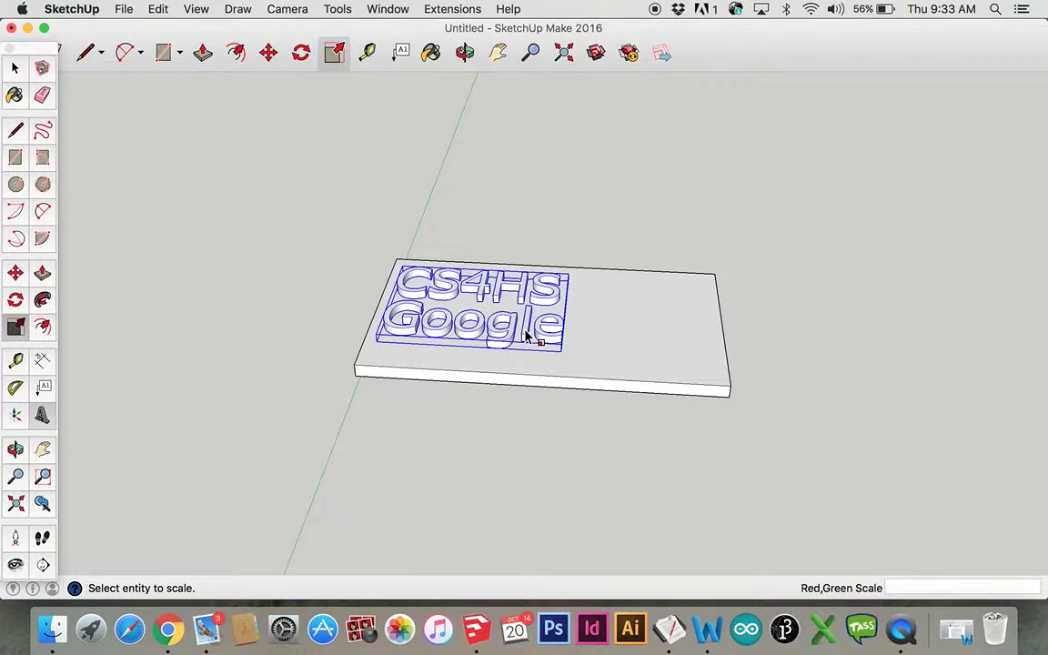
pyautogui.click(559, 350)
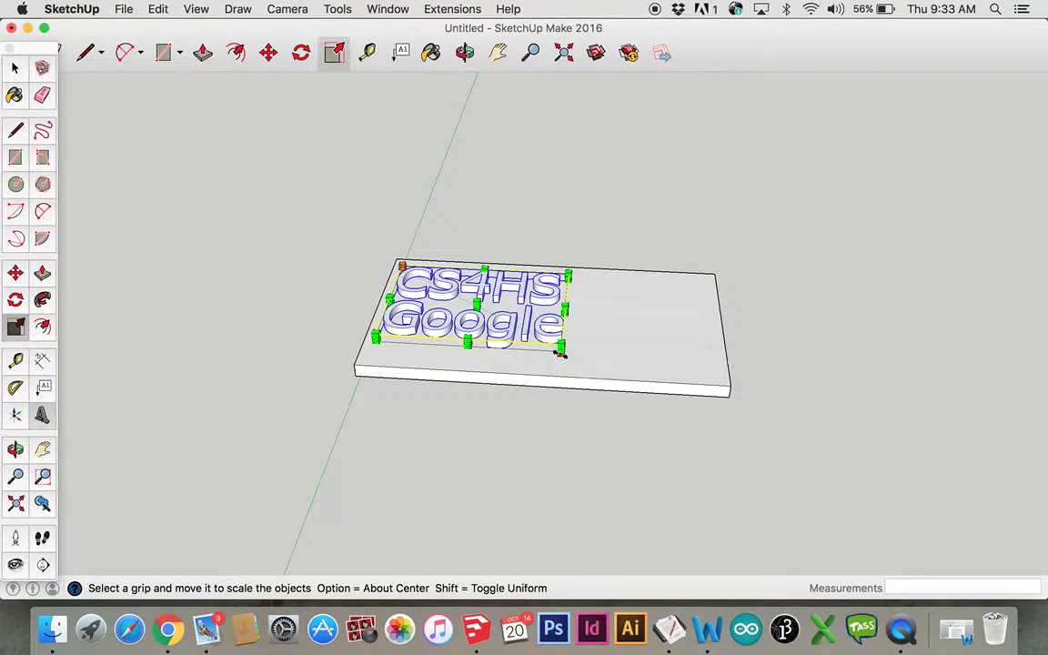
pyautogui.moveTo(561, 361); pyautogui.dragTo(580, 371)
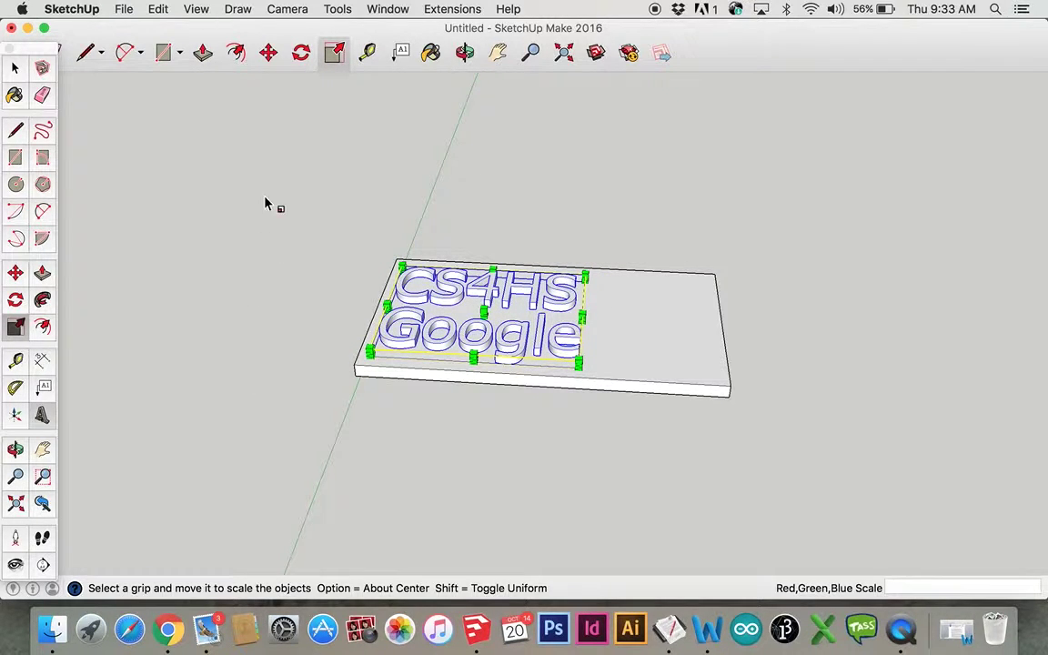
pyautogui.click(16, 66)
pyautogui.click(368, 166)
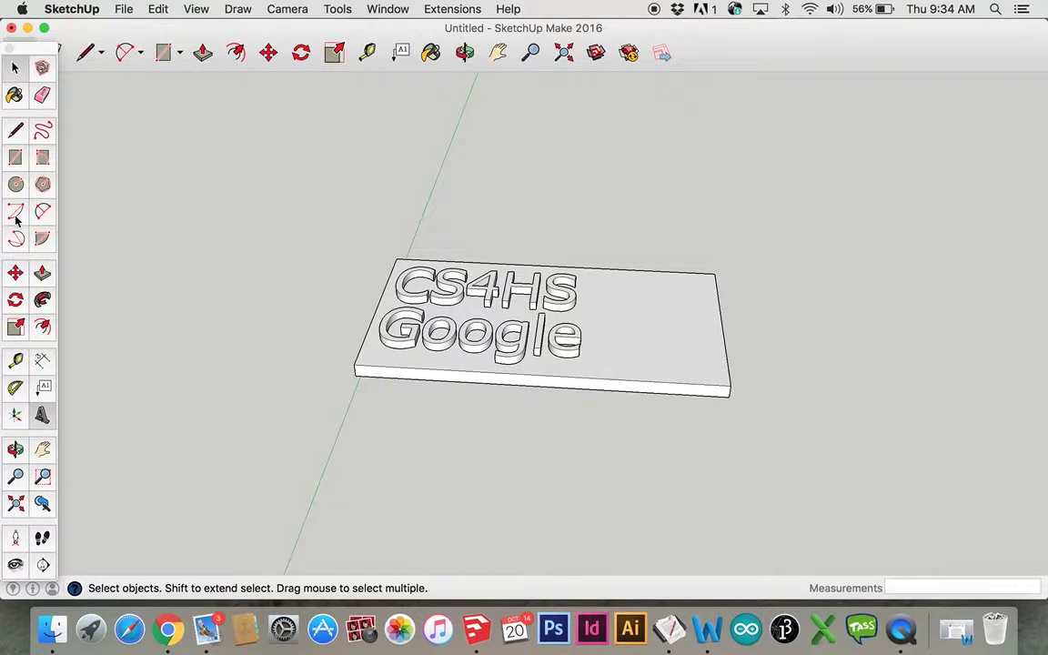
pyautogui.moveTo(213, 242); pyautogui.dragTo(255, 359, button='middle')
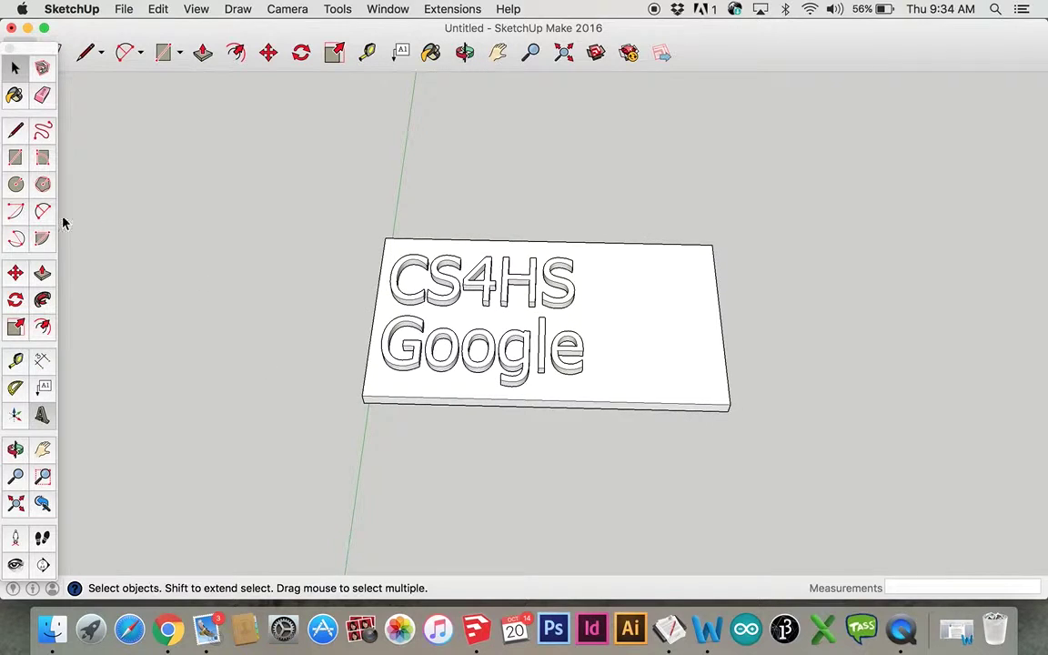
# Leave a guide point 25 along the top edge from the plate's top-right corner
pyautogui.click(16, 158)
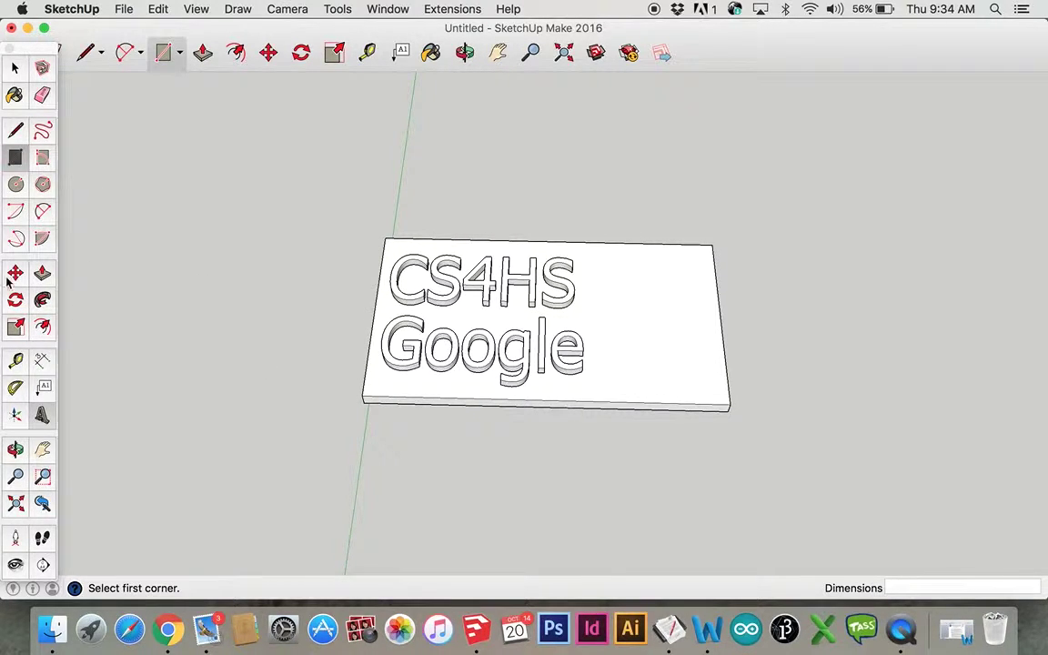
pyautogui.click(17, 362)
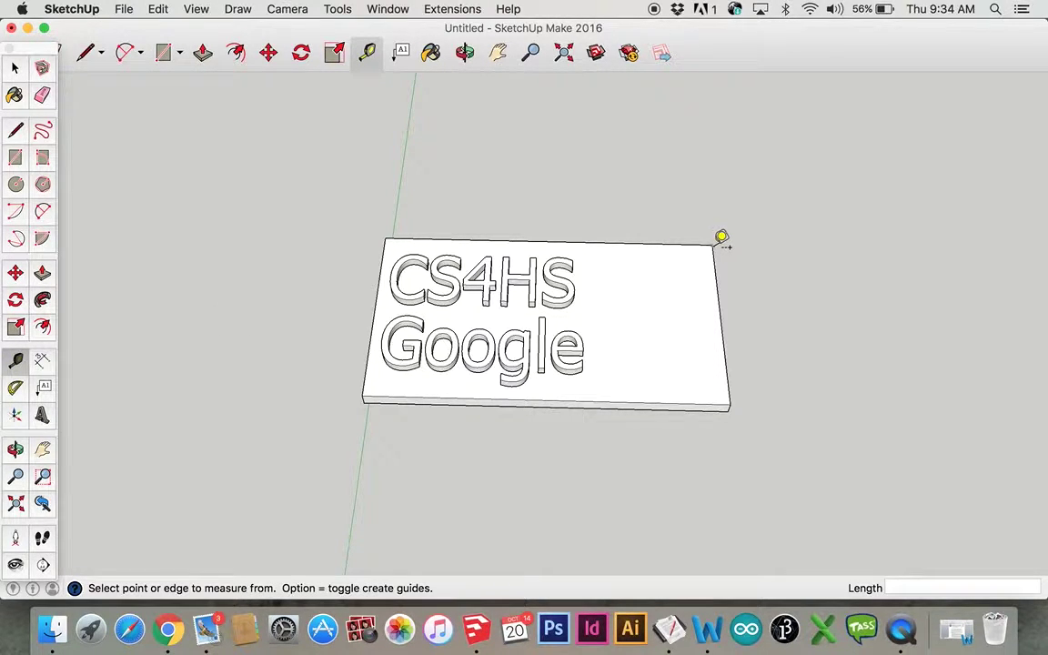
pyautogui.click(722, 237)
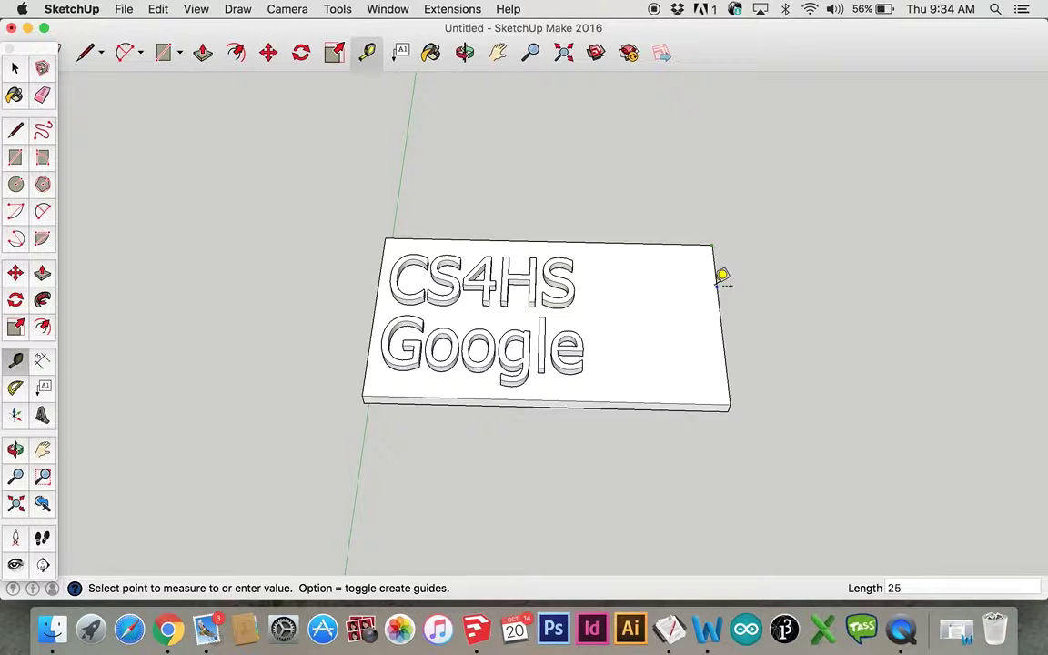
pyautogui.write('25')
pyautogui.press('Return')
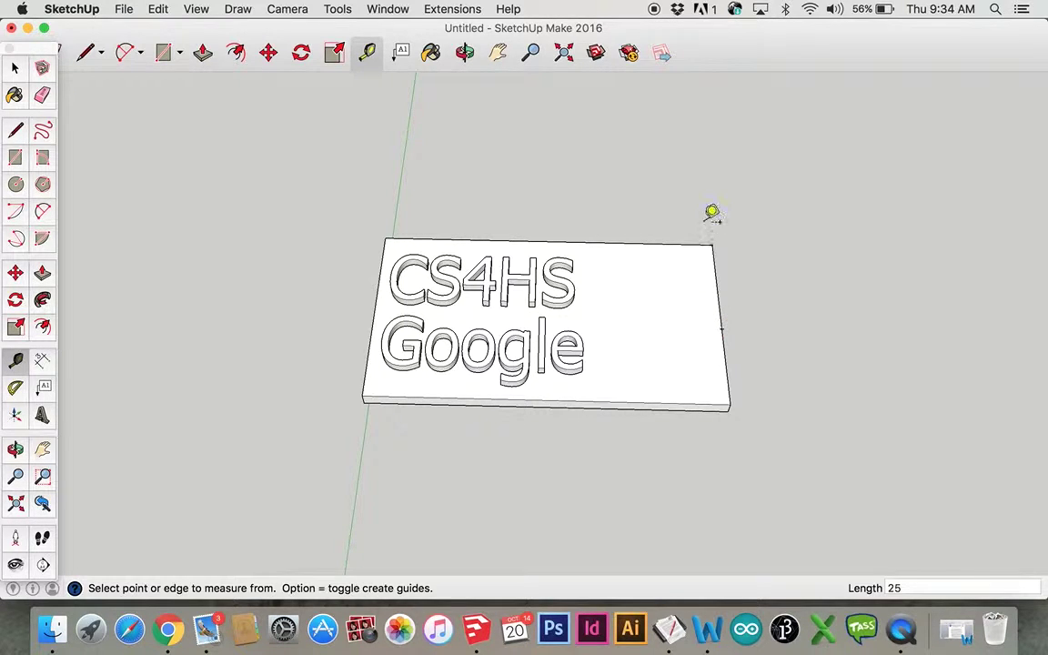
pyautogui.click(714, 234)
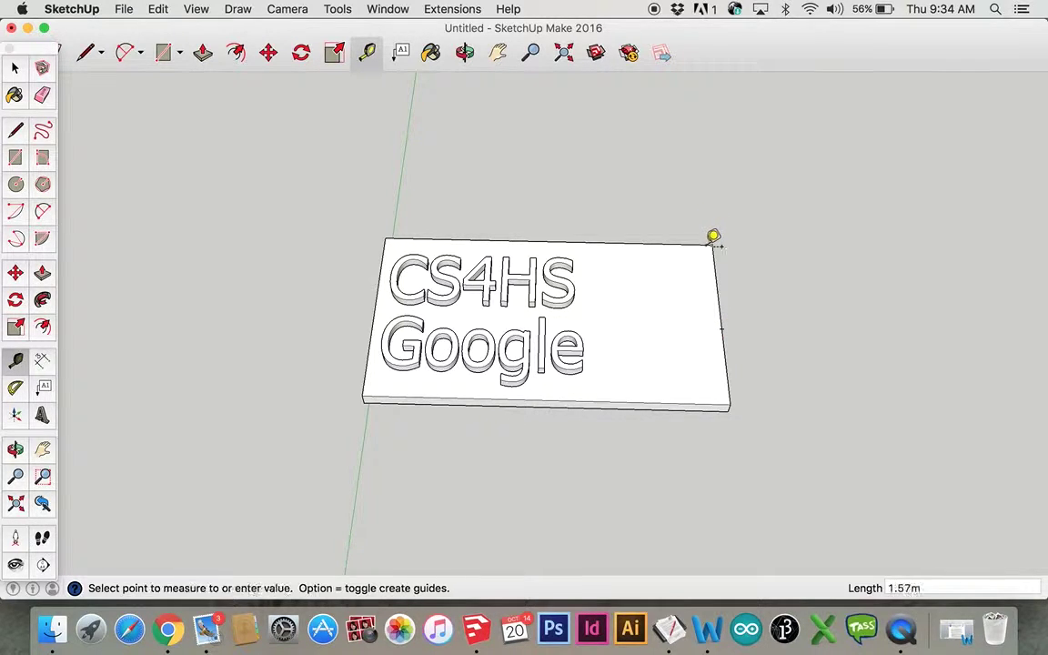
pyautogui.click(647, 233)
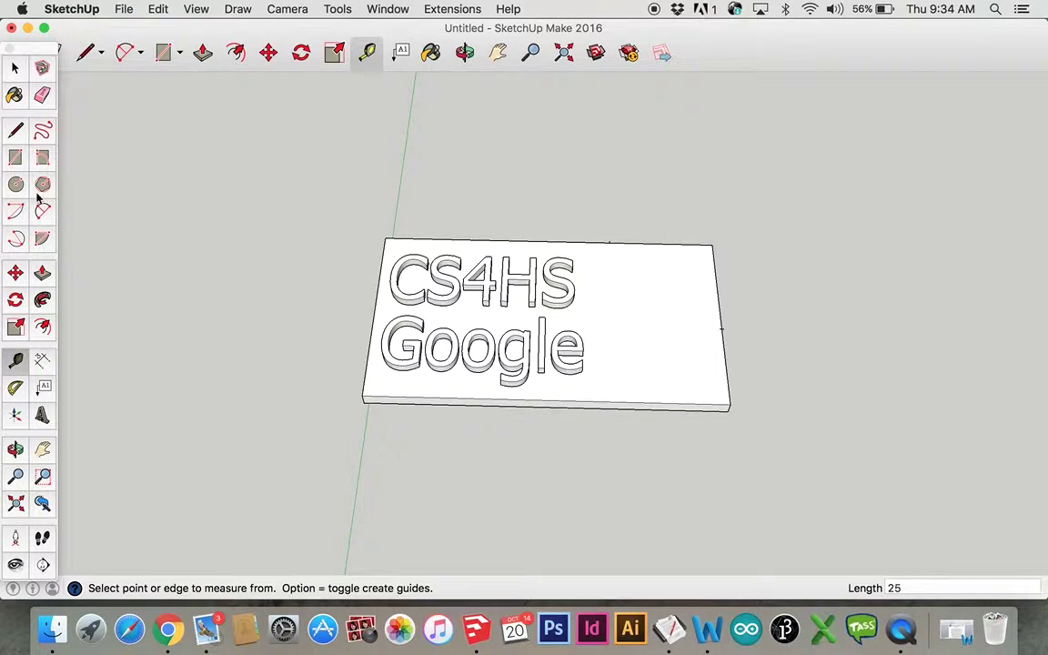
# Draw a 25 by 25 square from the guide point to the plate's right edge
pyautogui.click(15, 158)
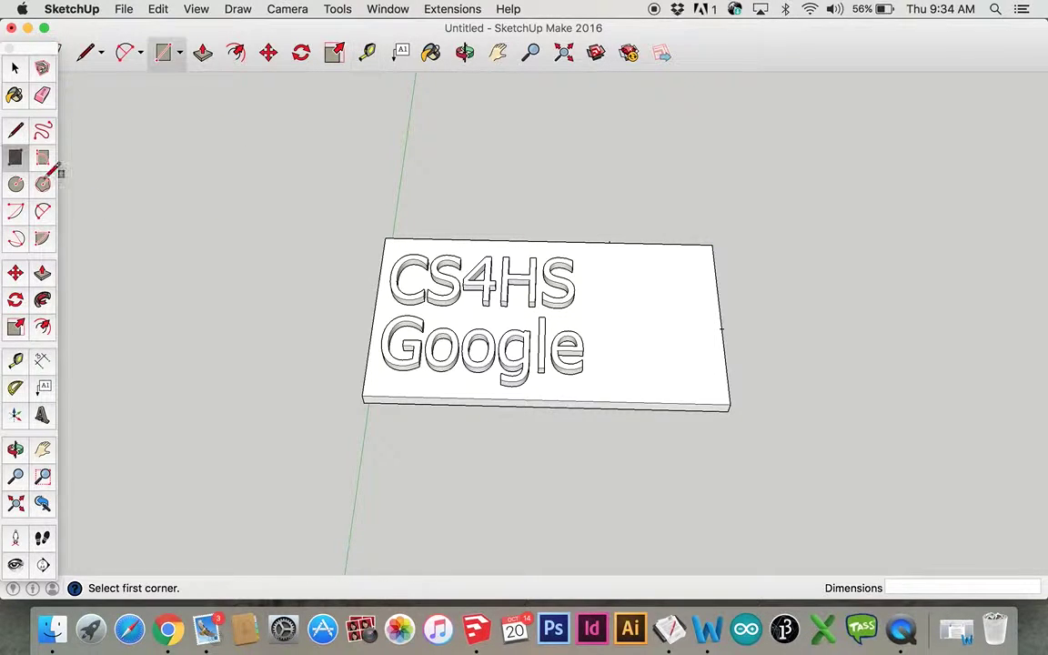
pyautogui.click(612, 242)
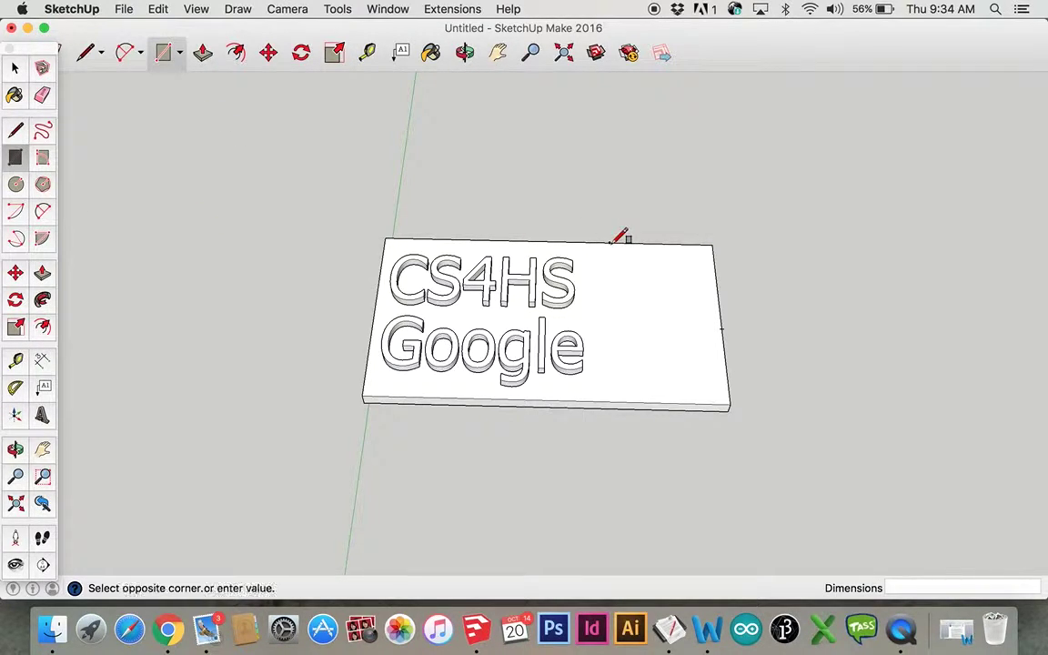
pyautogui.click(723, 327)
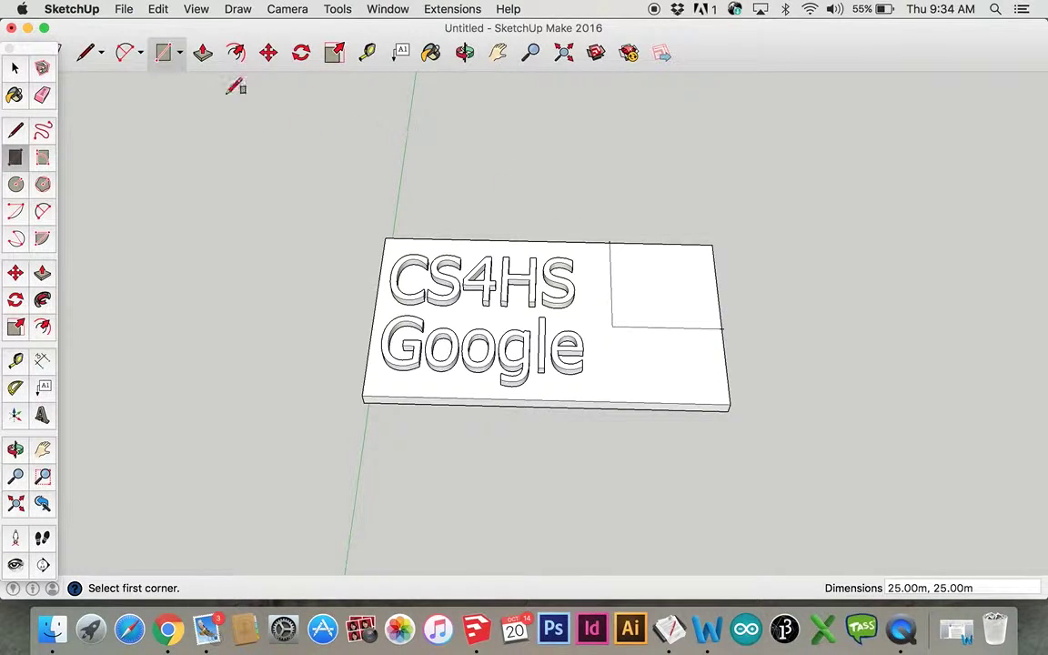
# Push the corner square 1 m down into the plate, then orbit back to a top view
pyautogui.click(203, 53)
pyautogui.press('o')
pyautogui.moveTo(773, 382); pyautogui.dragTo(617, 261)
pyautogui.moveTo(616, 261); pyautogui.dragTo(594, 241, button='middle')
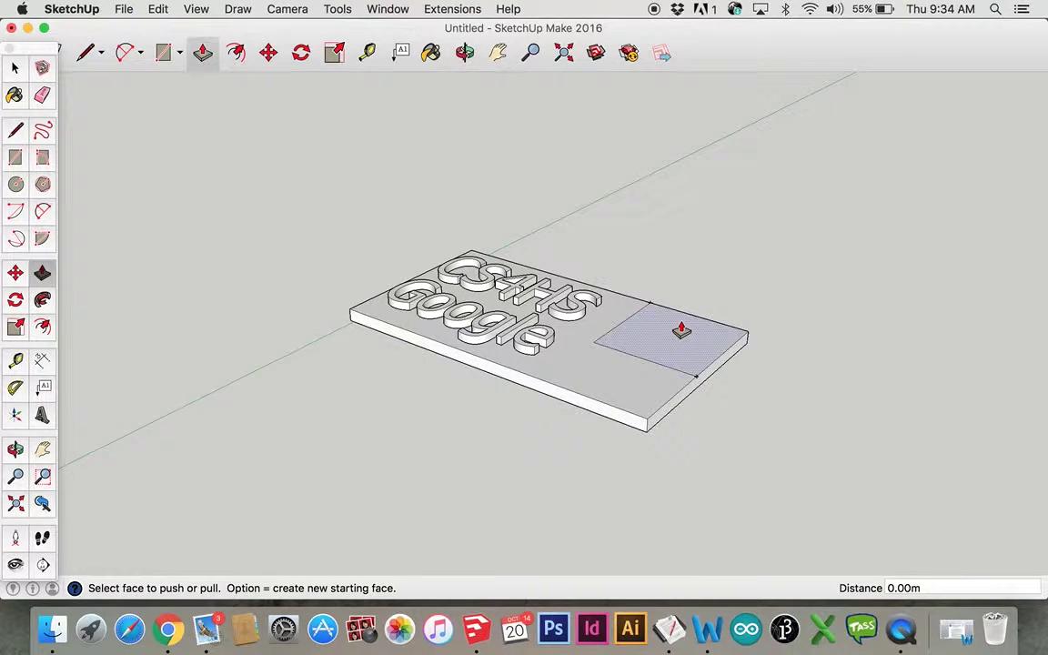
pyautogui.moveTo(671, 337)
pyautogui.mouseDown()
pyautogui.moveTo(671, 348)
pyautogui.moveTo(668, 340)
pyautogui.mouseUp()
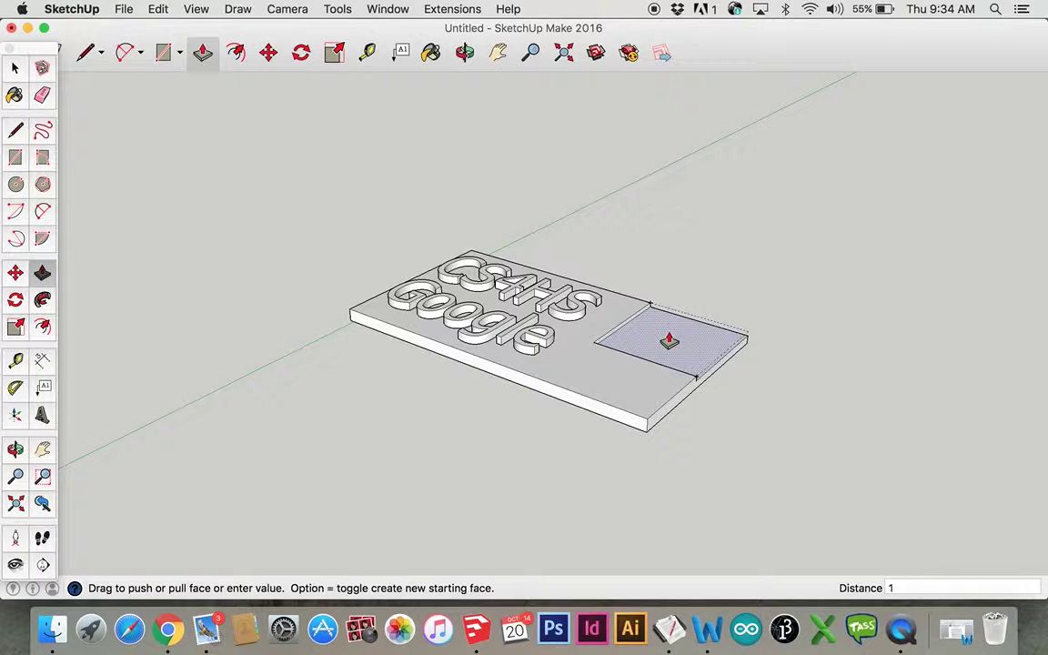
pyautogui.write('1')
pyautogui.press('Return')
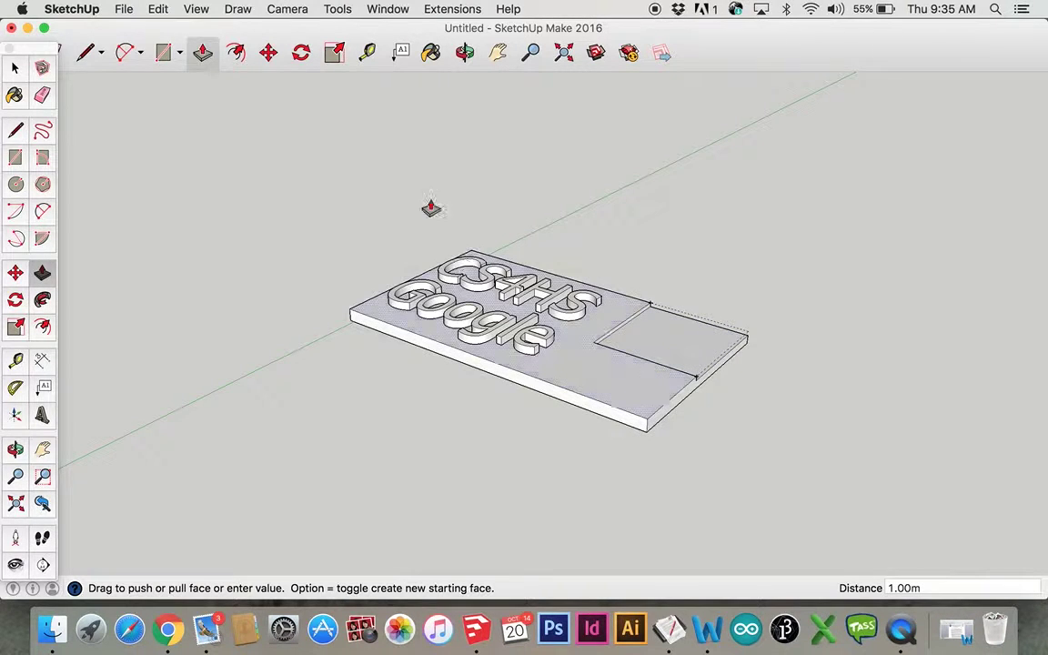
pyautogui.moveTo(390, 189); pyautogui.dragTo(564, 477, button='middle')
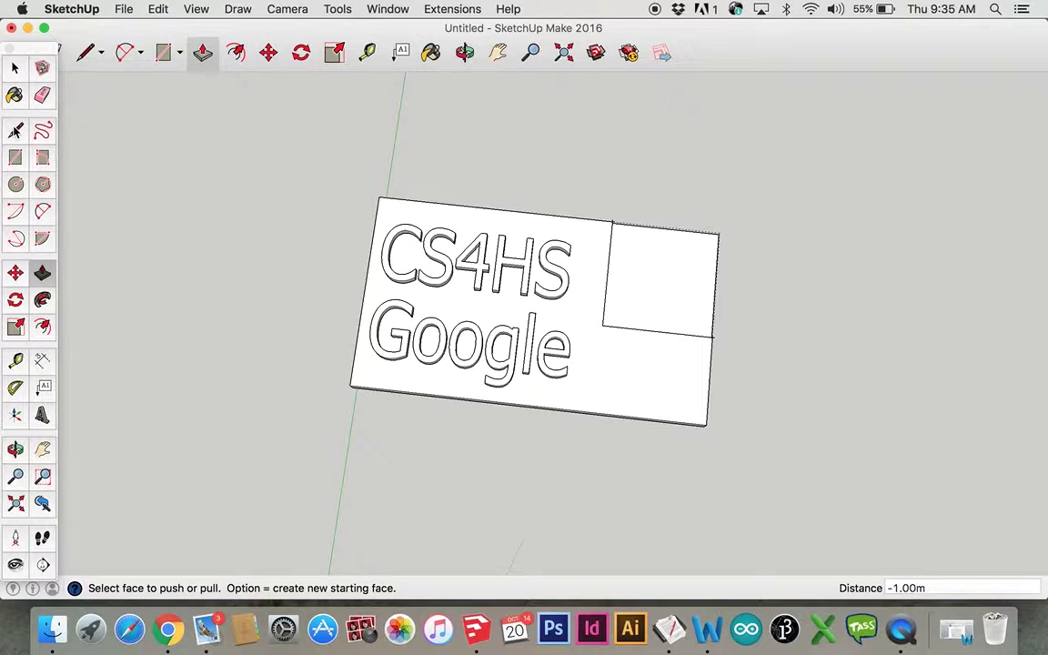
# Draw a radius-3 circle centred in the sunken corner square and orbit to view it
pyautogui.click(15, 184)
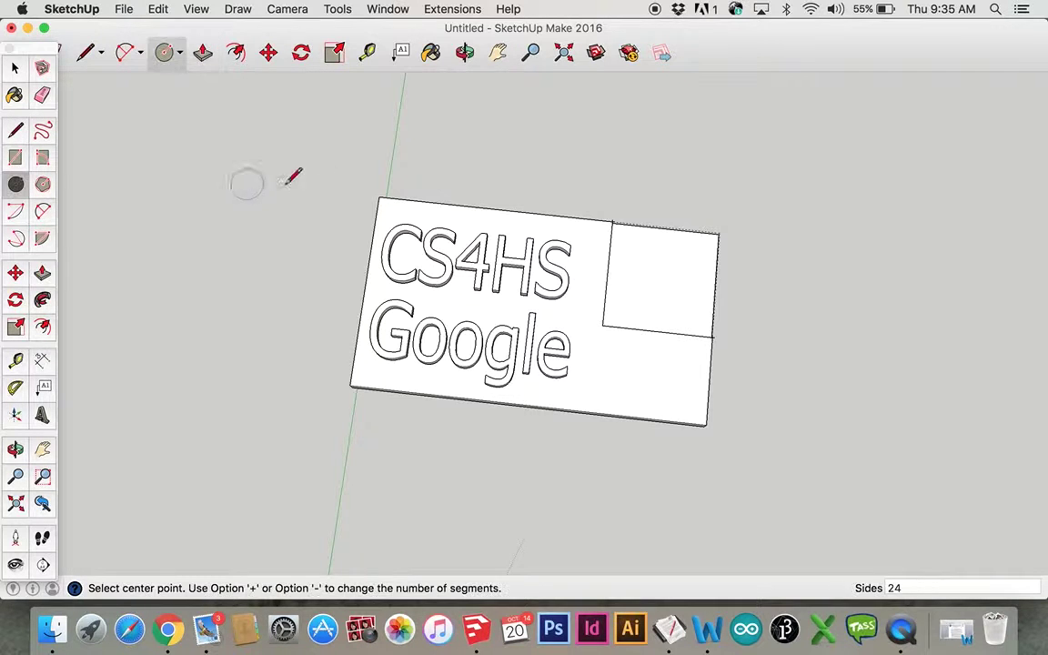
pyautogui.click(660, 278)
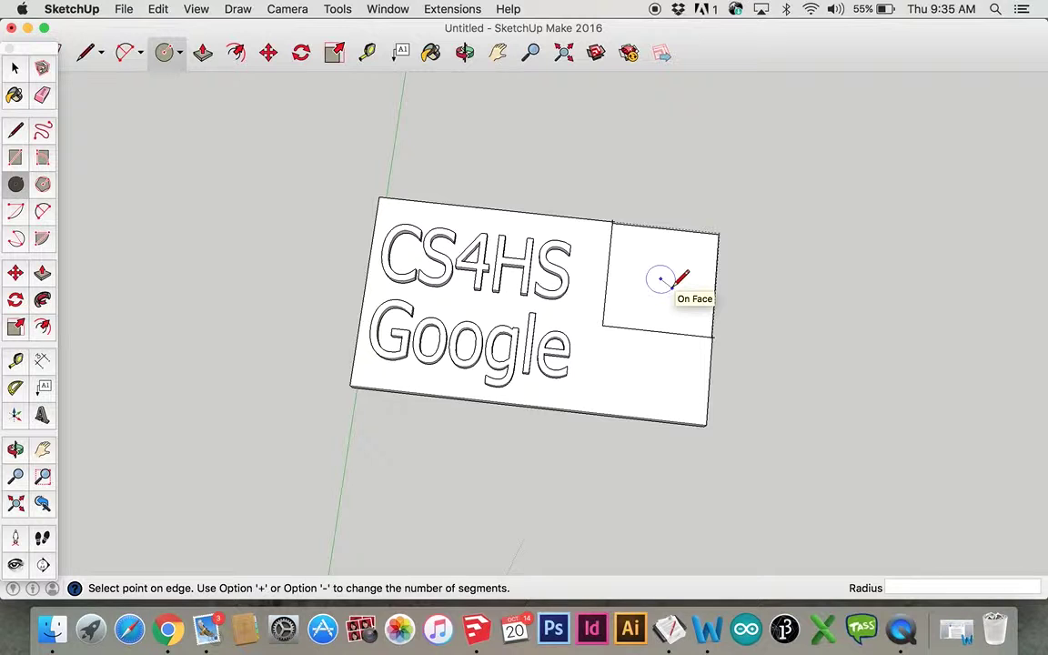
pyautogui.press('Return')
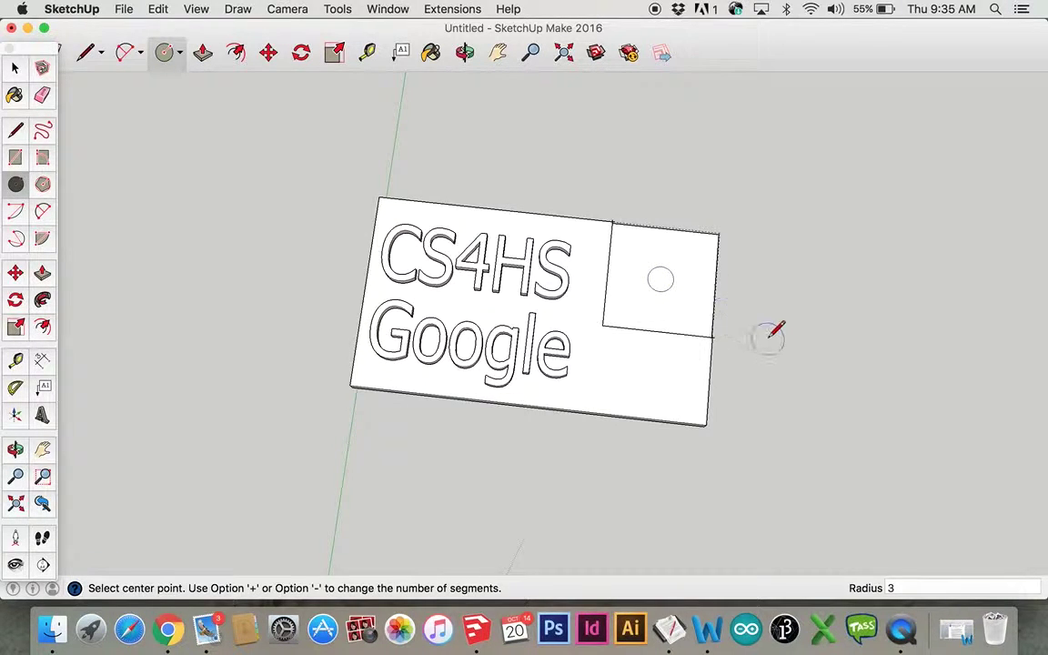
pyautogui.moveTo(767, 336); pyautogui.dragTo(600, 210, button='middle')
pyautogui.moveTo(766, 451); pyautogui.dragTo(710, 381, button='middle')
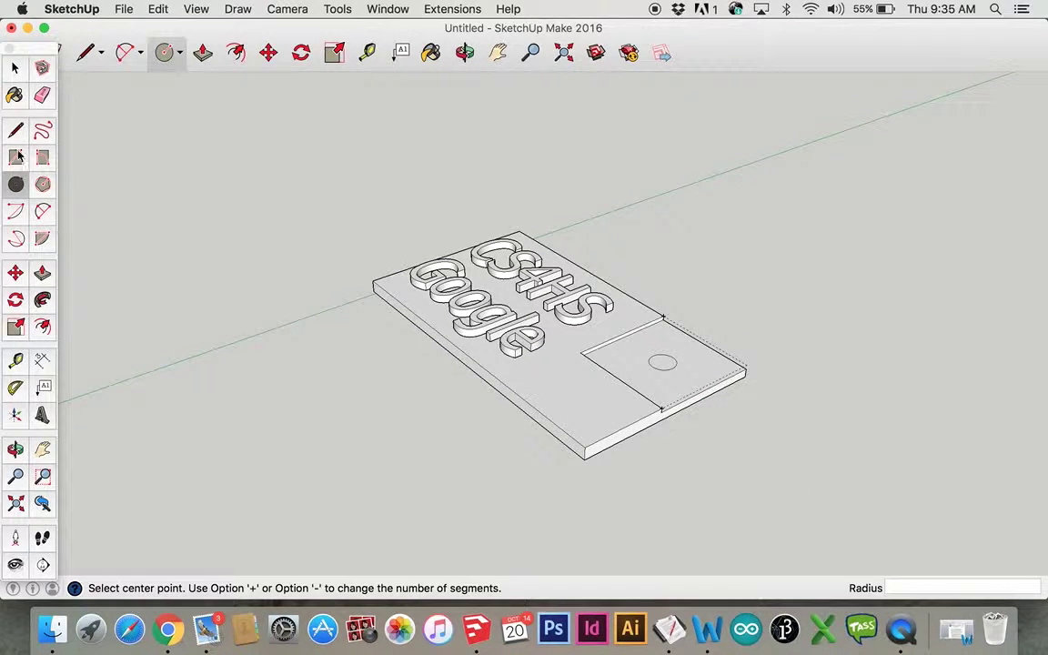
# Push the circle 2 m down through the corner square to cut the key-ring hole
pyautogui.click(42, 273)
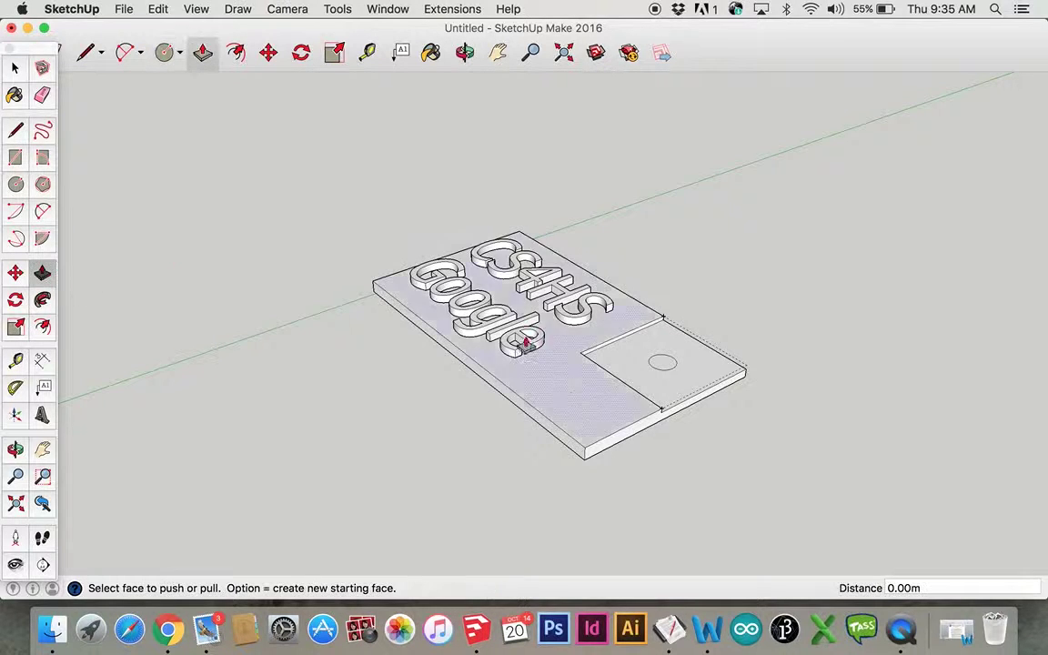
pyautogui.click(663, 367)
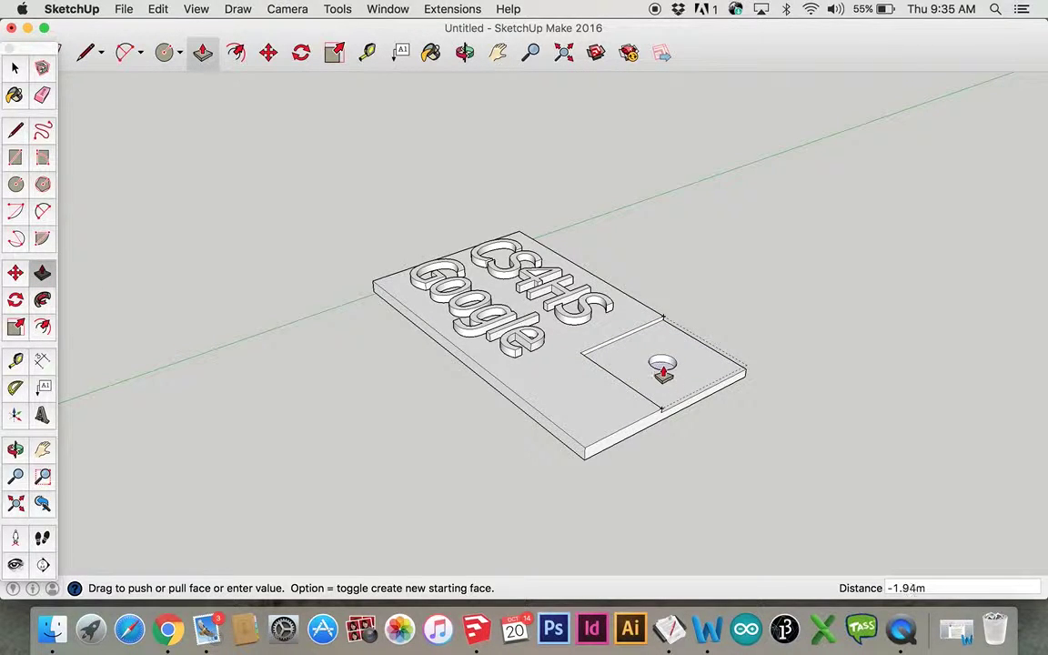
pyautogui.scroll(10, 663, 366)
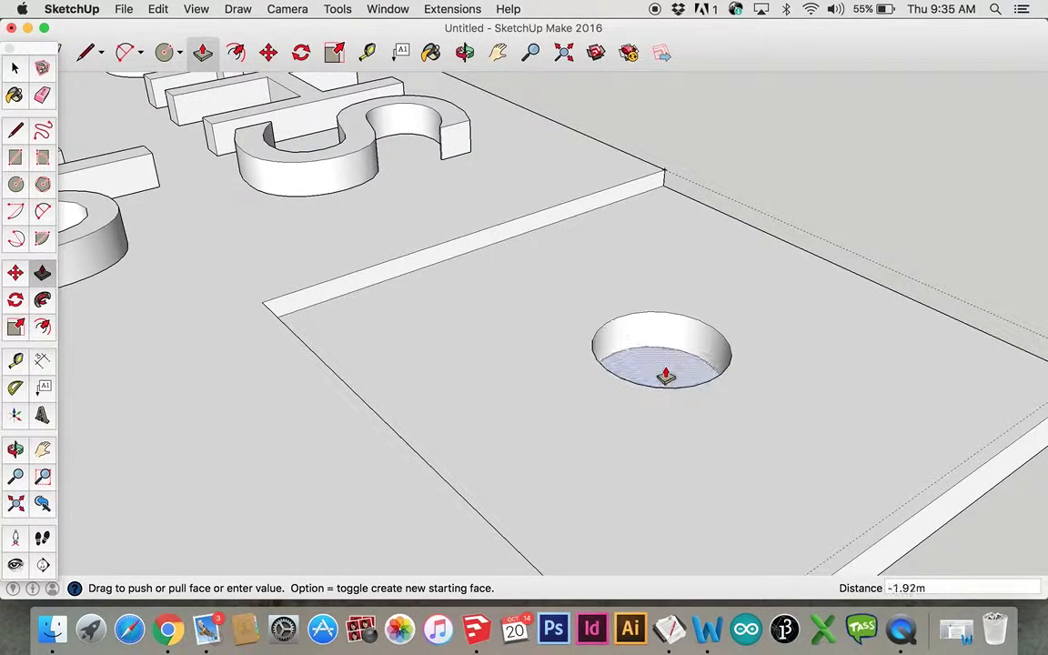
pyautogui.moveTo(665, 376); pyautogui.dragTo(668, 420, button='middle')
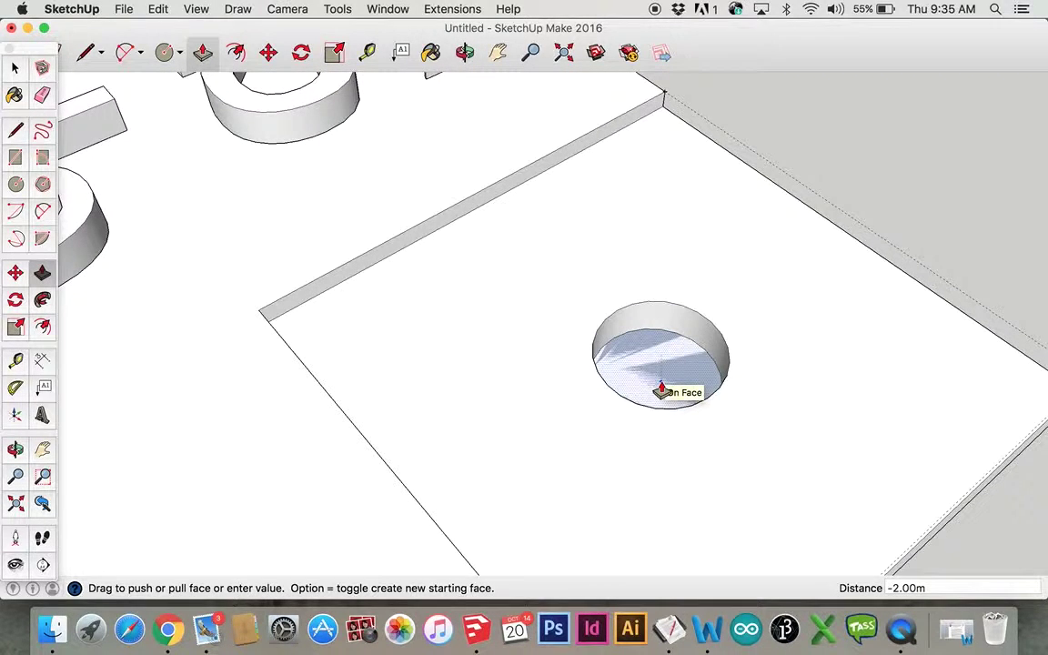
pyautogui.click(661, 391)
pyautogui.scroll(-6, 410, 323)
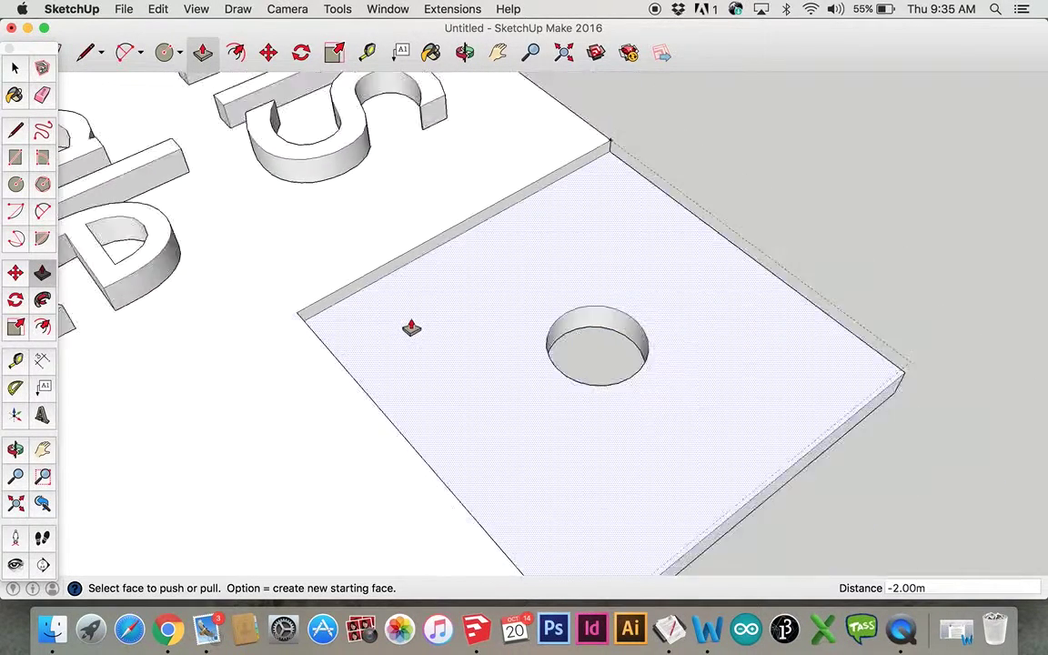
# Orbit around the plate to inspect the new hole from the underside
pyautogui.moveTo(307, 327); pyautogui.dragTo(256, 89, button='middle')
pyautogui.moveTo(339, 222); pyautogui.dragTo(523, 423, button='middle')
pyautogui.moveTo(102, 124); pyautogui.dragTo(245, 238, button='middle')
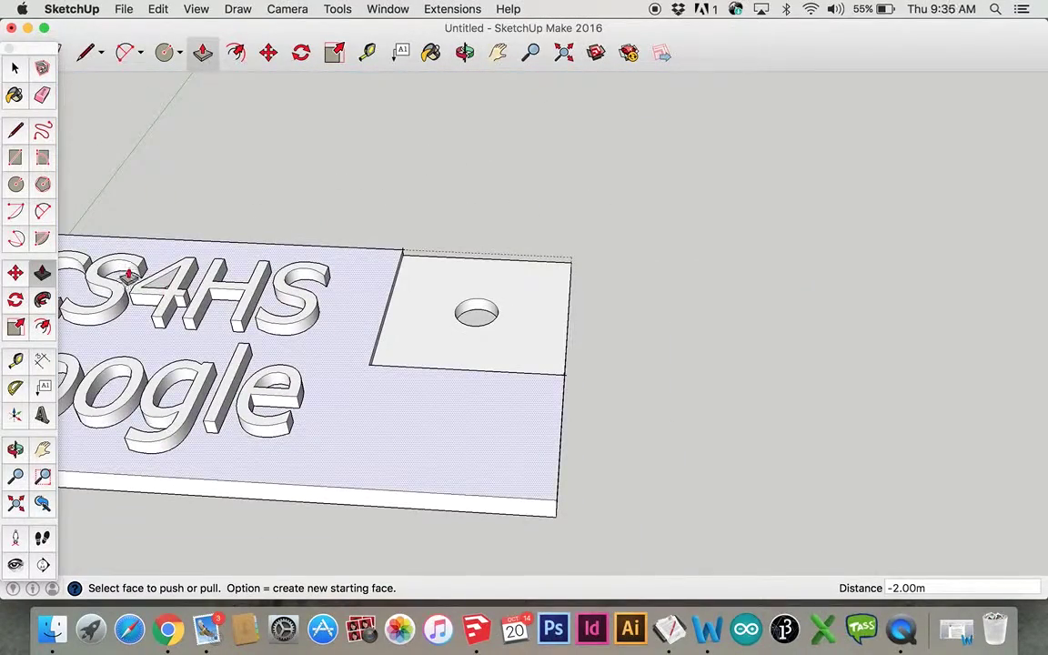
pyautogui.moveTo(129, 276); pyautogui.dragTo(270, 240, button='middle')
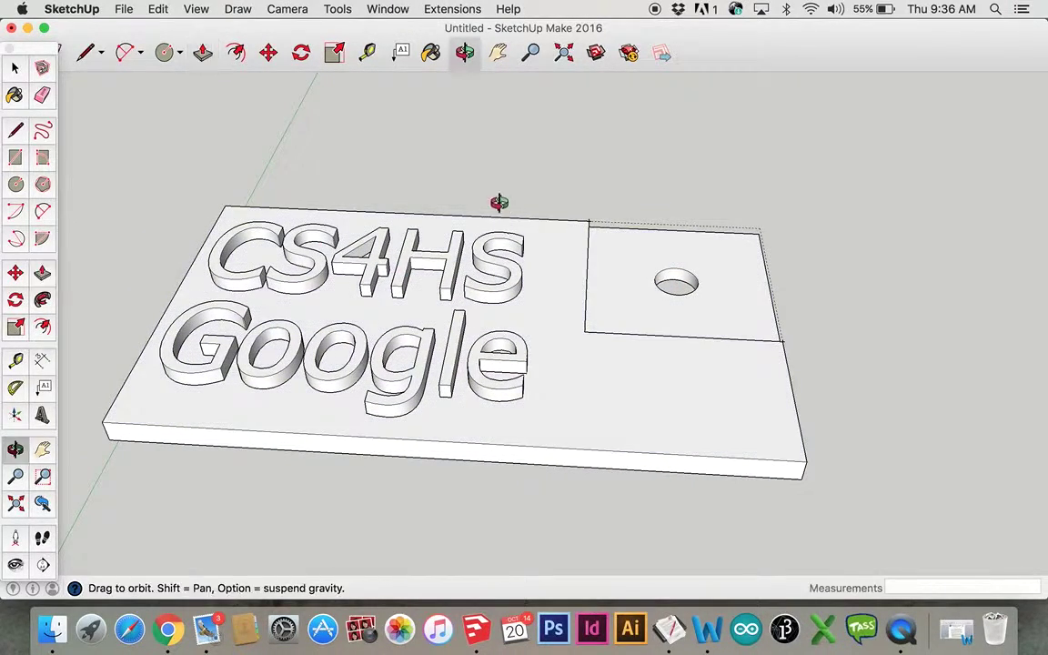
pyautogui.moveTo(499, 204); pyautogui.dragTo(510, 335)
pyautogui.press('p')
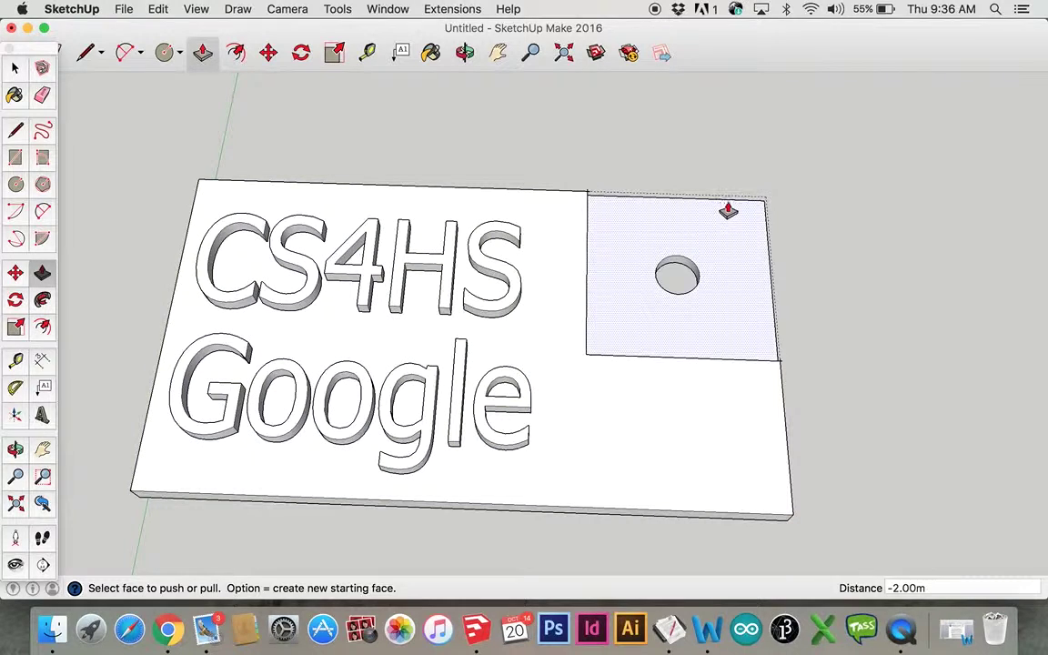
# Draw 2-Point fillet arcs of about 4.40 m radius at the top-left and front-left corners
pyautogui.click(41, 212)
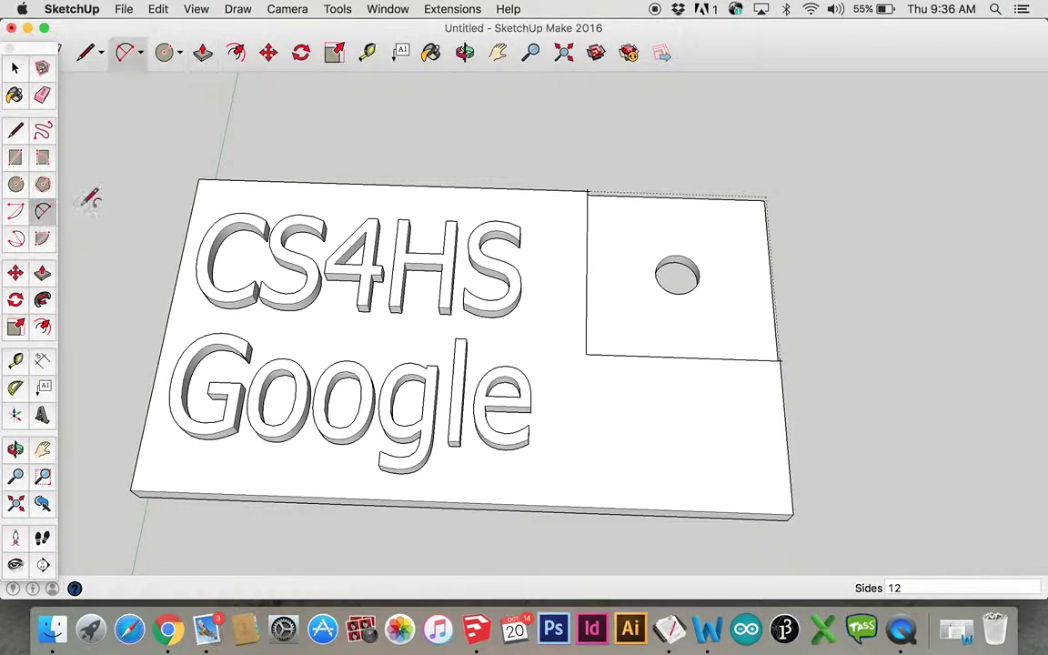
pyautogui.click(200, 199)
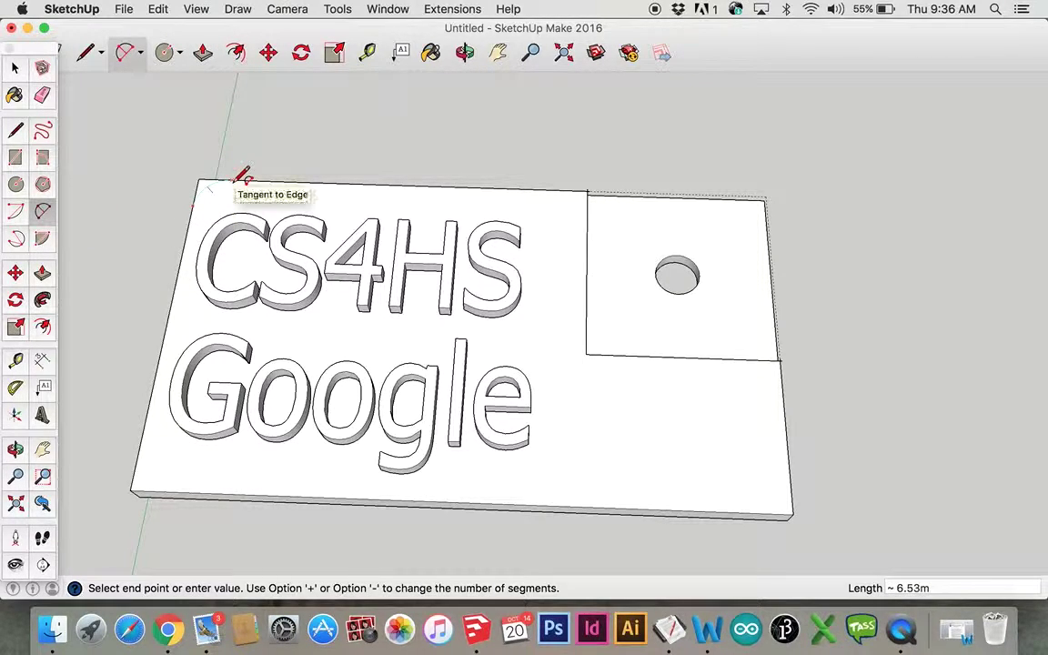
pyautogui.click(231, 179)
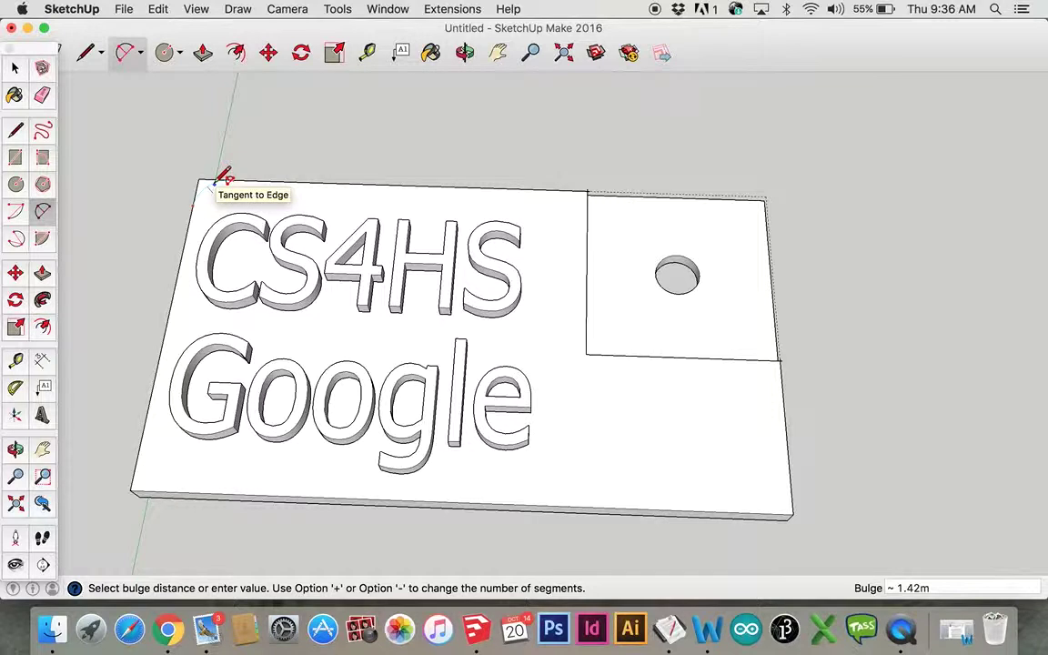
pyautogui.click(223, 175)
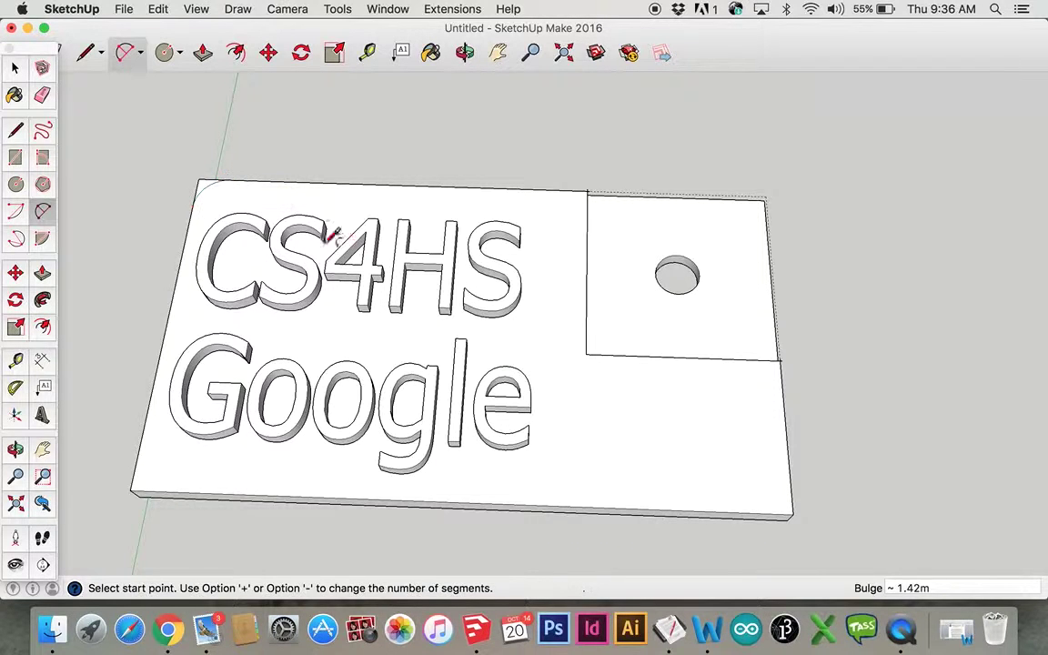
pyautogui.click(144, 455)
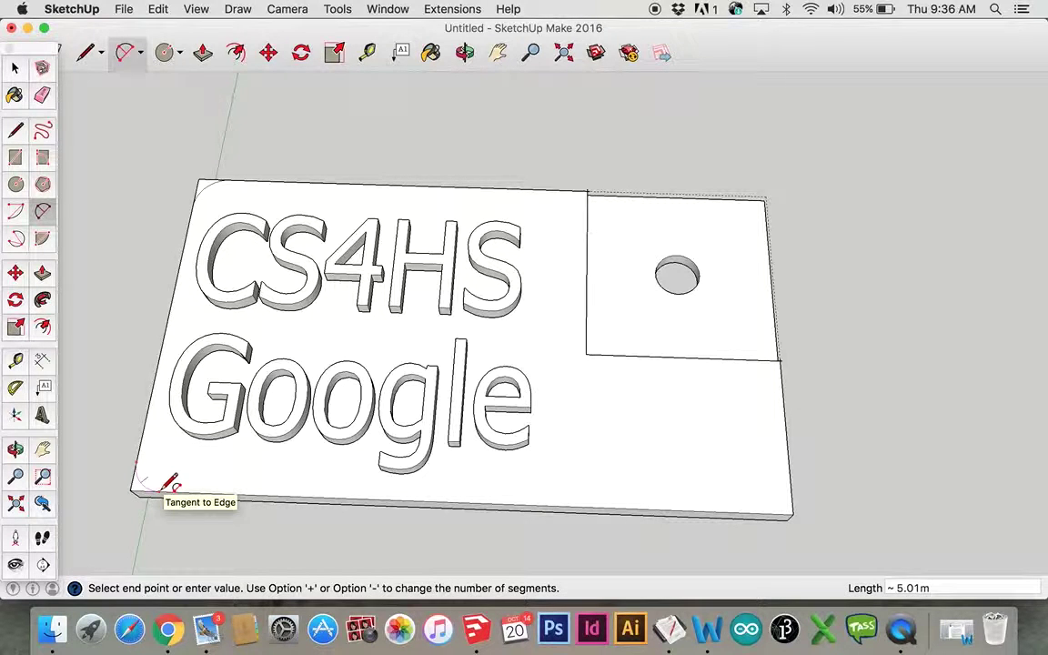
pyautogui.click(151, 489)
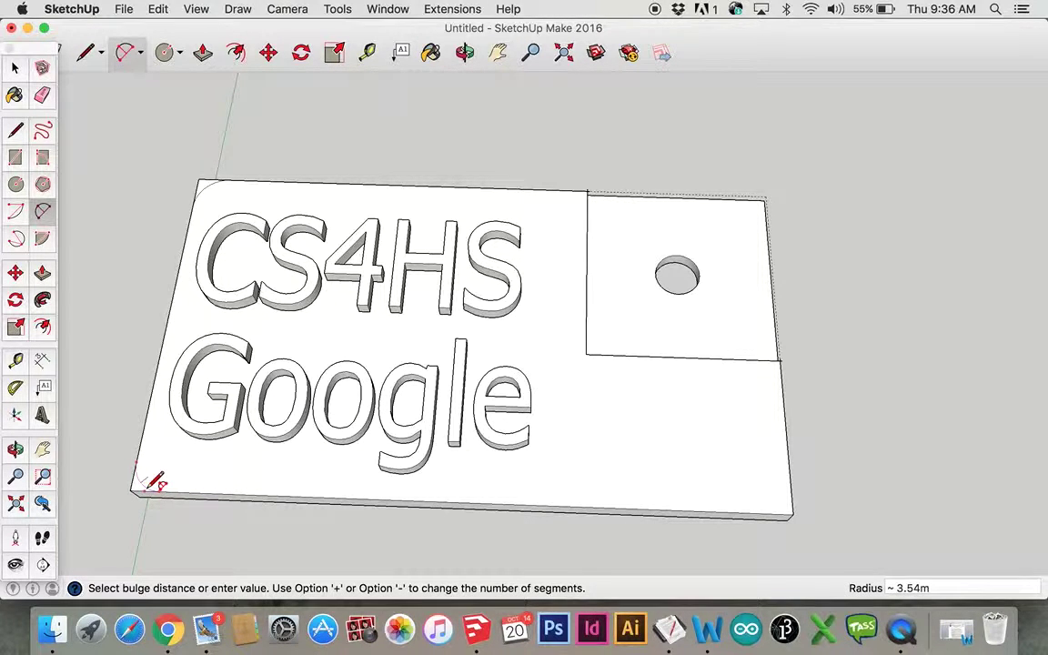
pyautogui.click(150, 484)
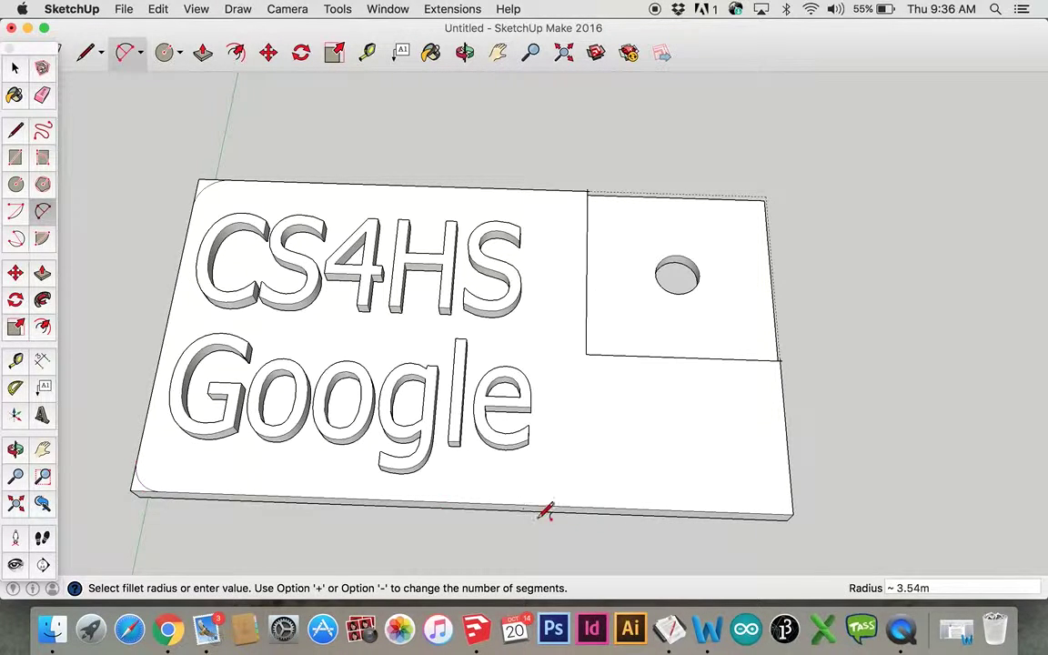
# Round the plate's front-right corner with a matching fillet arc
pyautogui.click(767, 507)
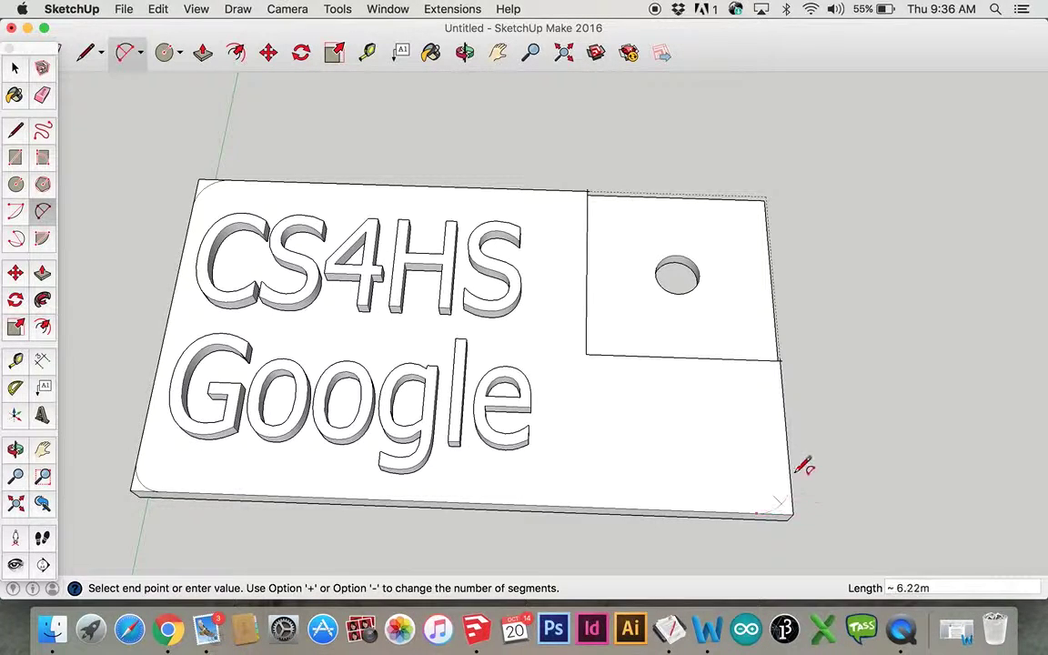
pyautogui.click(792, 496)
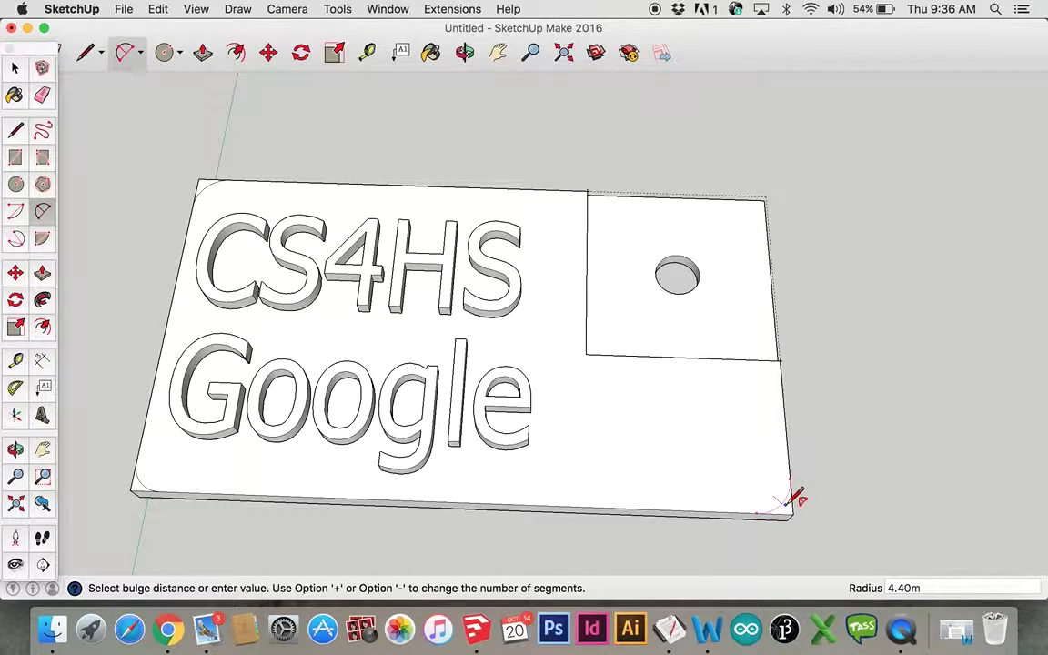
pyautogui.click(798, 497)
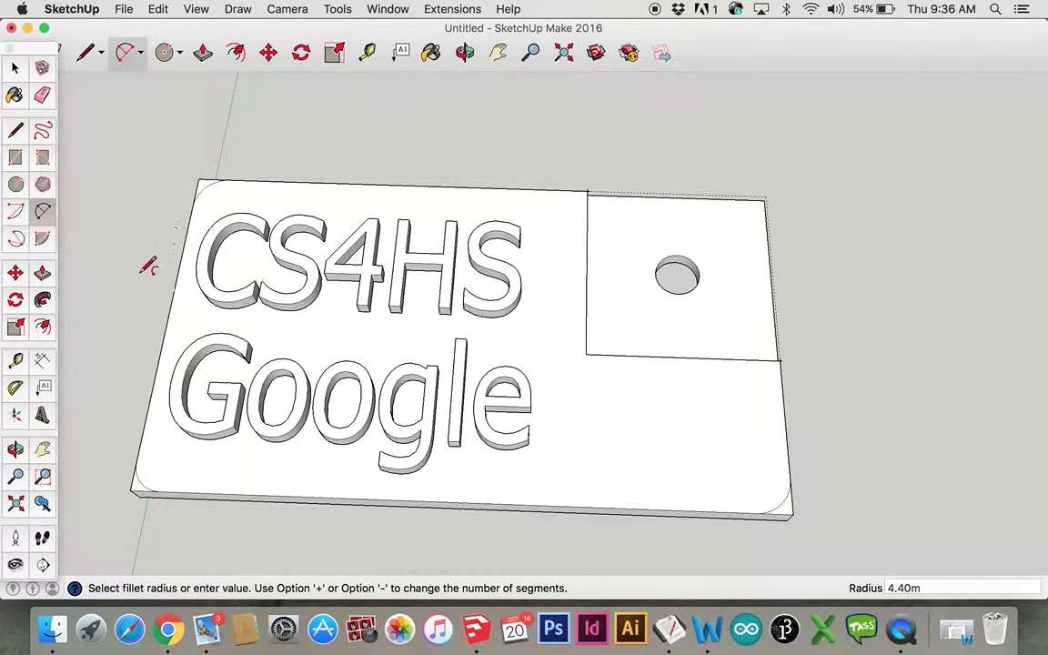
pyautogui.moveTo(149, 267); pyautogui.dragTo(297, 187, button='middle')
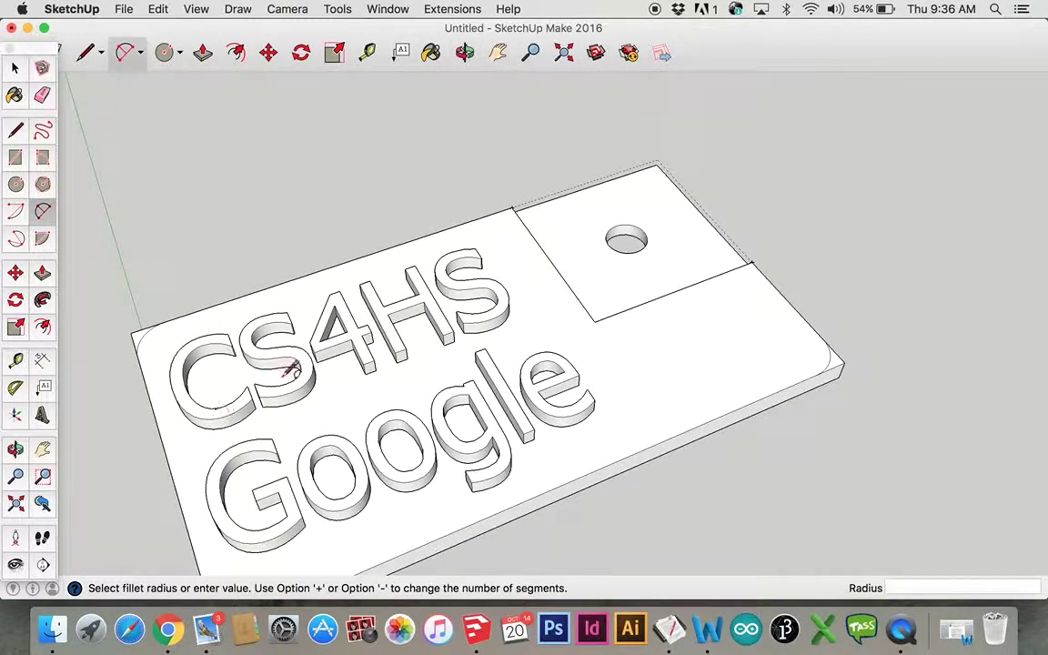
pyautogui.scroll(-3, 291, 389)
pyautogui.moveTo(159, 426); pyautogui.dragTo(245, 362, button='middle')
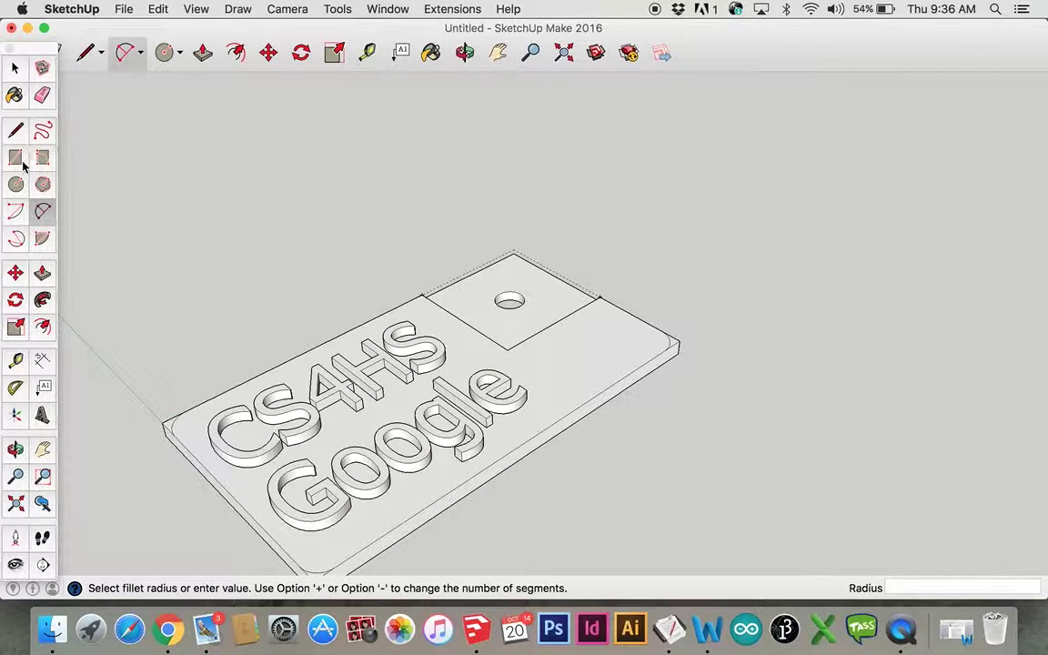
# Push the front-left and adjacent corner slivers down 3.00 m to remove them
pyautogui.click(203, 54)
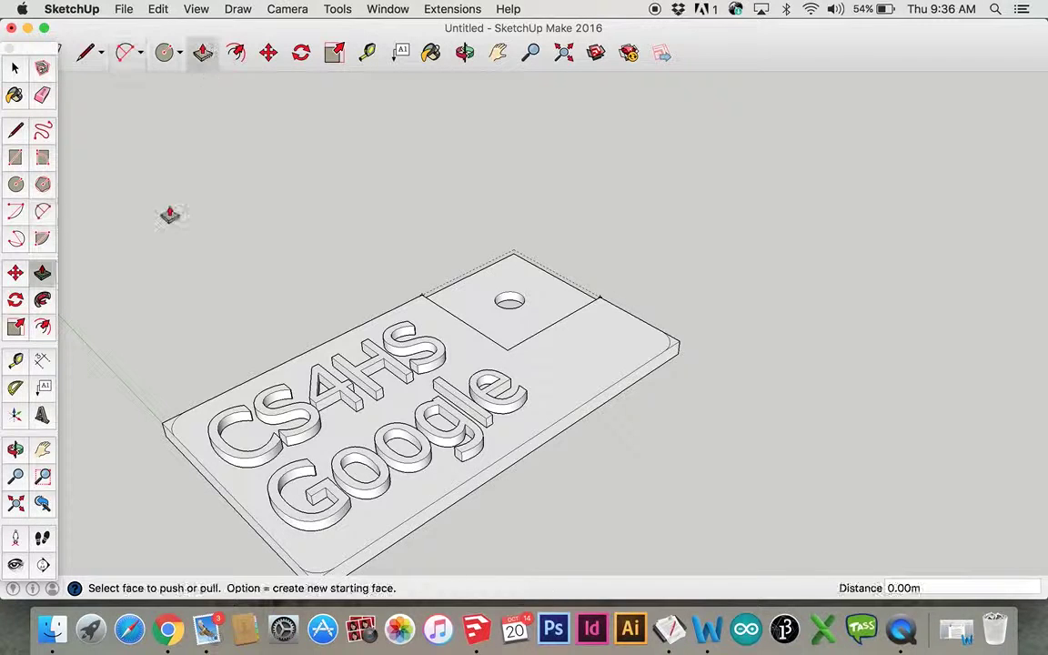
pyautogui.click(169, 434)
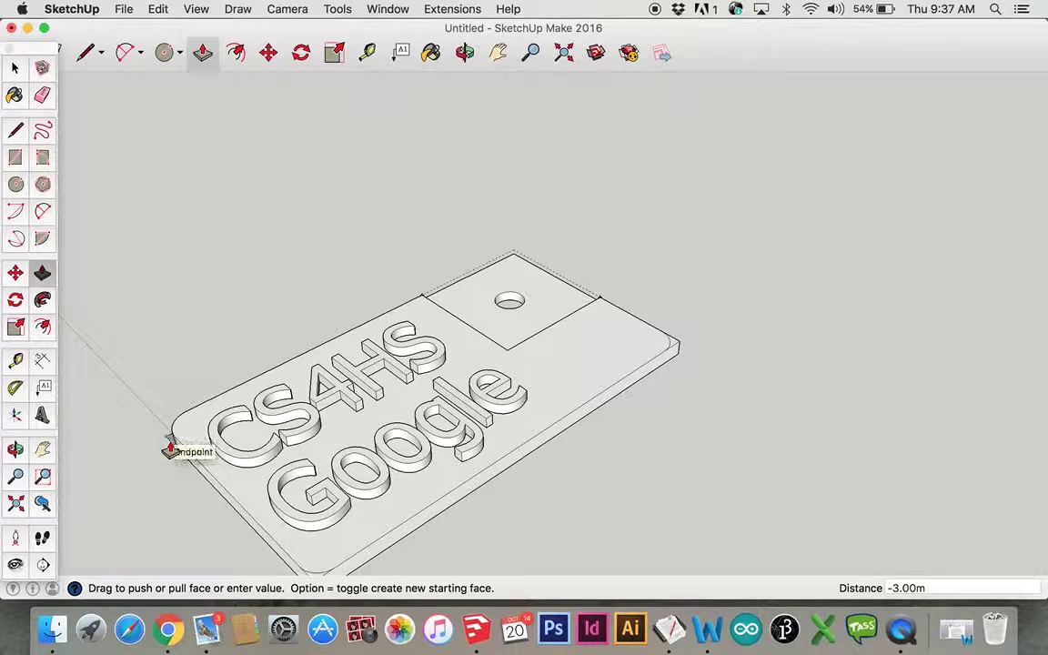
pyautogui.click(169, 446)
pyautogui.moveTo(310, 525); pyautogui.dragTo(243, 515, button='middle')
pyautogui.click(238, 507)
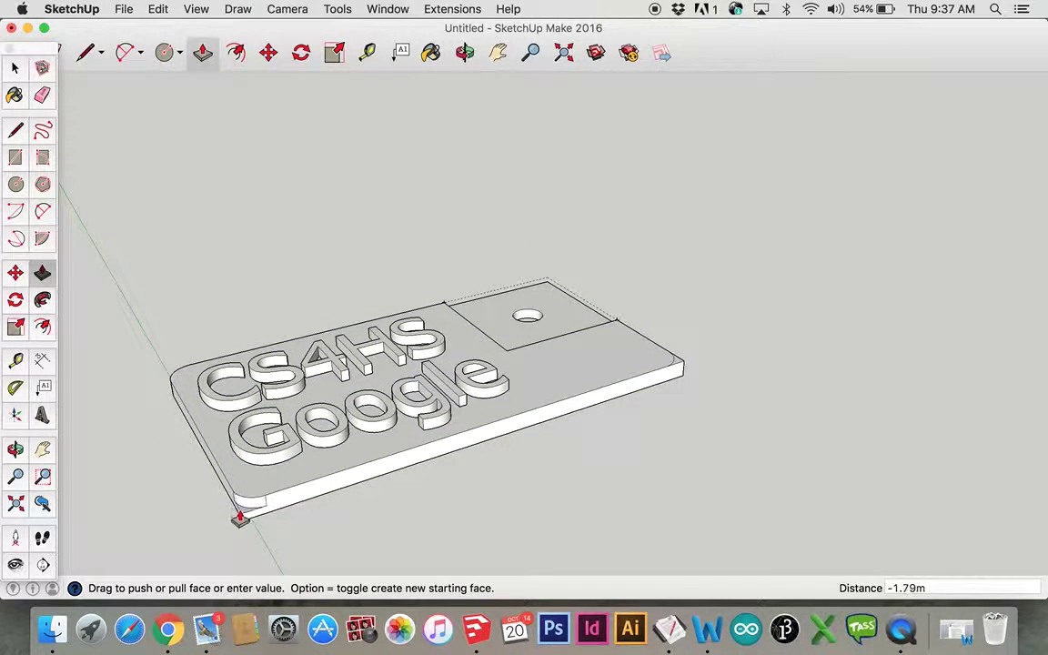
pyautogui.click(241, 527)
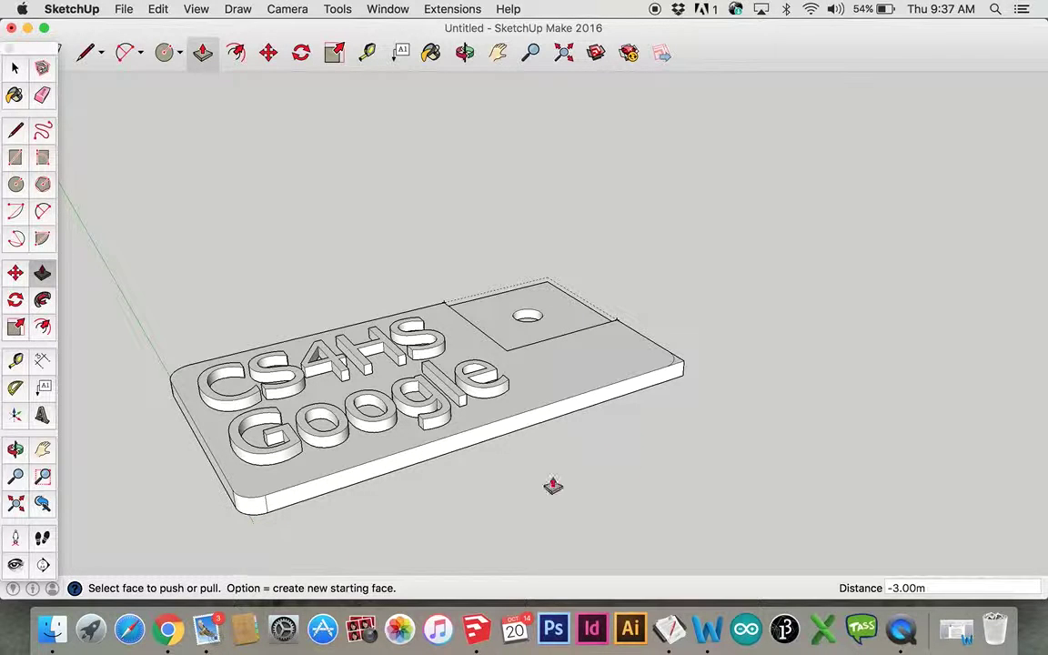
# Push away the right-end corner sliver 3.00 m, leaving the plate's corners rounded
pyautogui.click(677, 368)
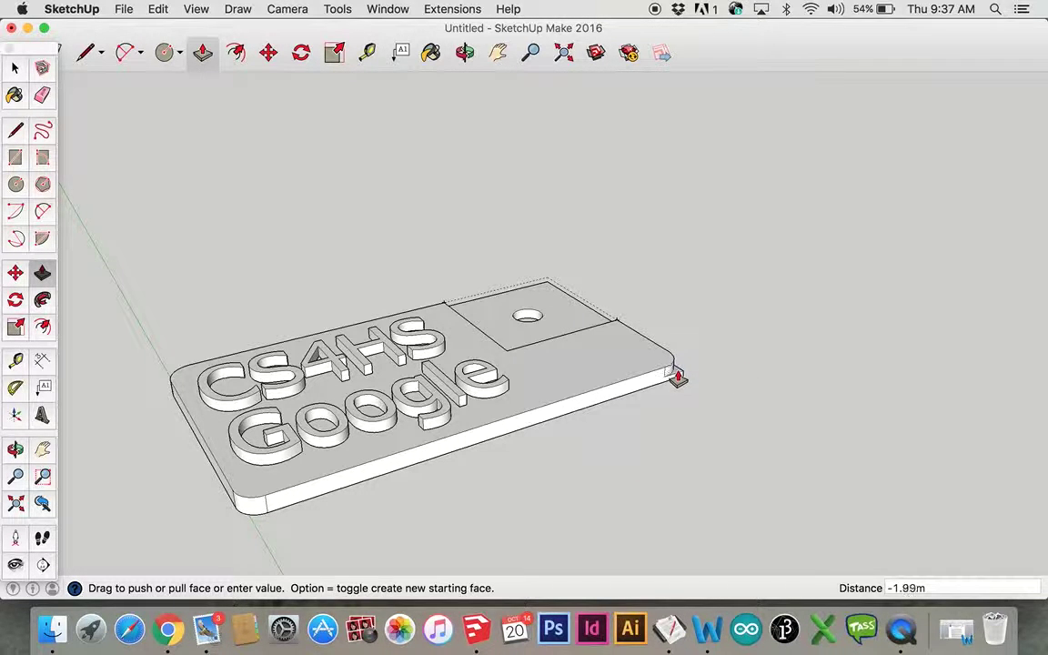
pyautogui.click(677, 382)
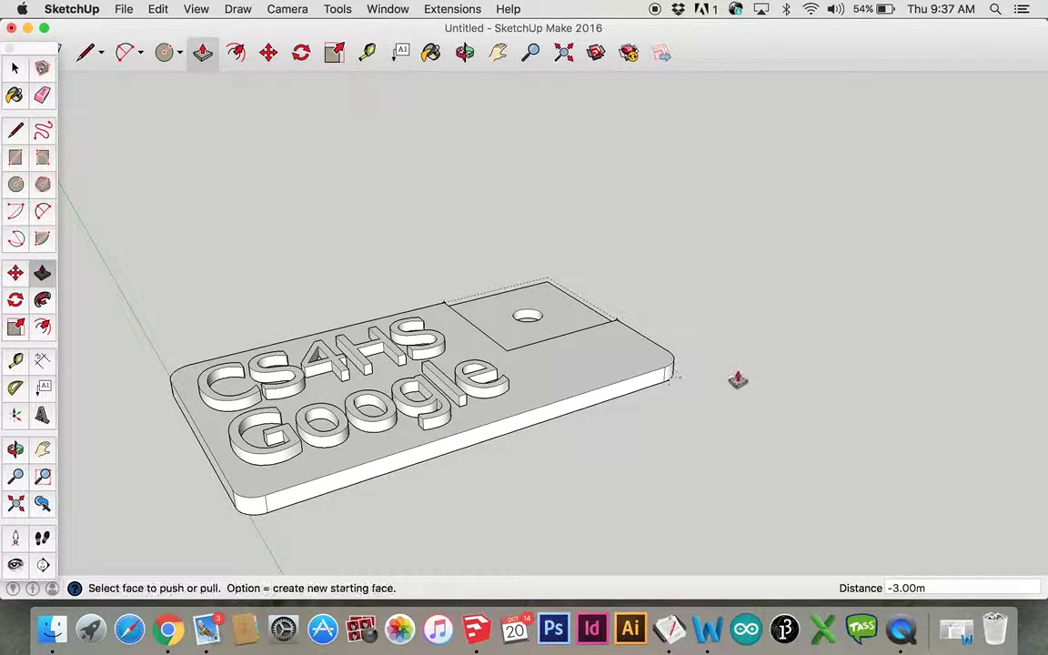
pyautogui.moveTo(737, 373); pyautogui.dragTo(618, 487, button='middle')
pyautogui.moveTo(465, 268); pyautogui.dragTo(422, 300, button='middle')
pyautogui.moveTo(401, 475); pyautogui.dragTo(335, 461, button='middle')
pyautogui.moveTo(430, 225); pyautogui.dragTo(533, 290, button='middle')
# Orbit around the finished key tag to check it, then bring up the File menu's Export STL
pyautogui.moveTo(437, 237); pyautogui.dragTo(388, 176, button='middle')
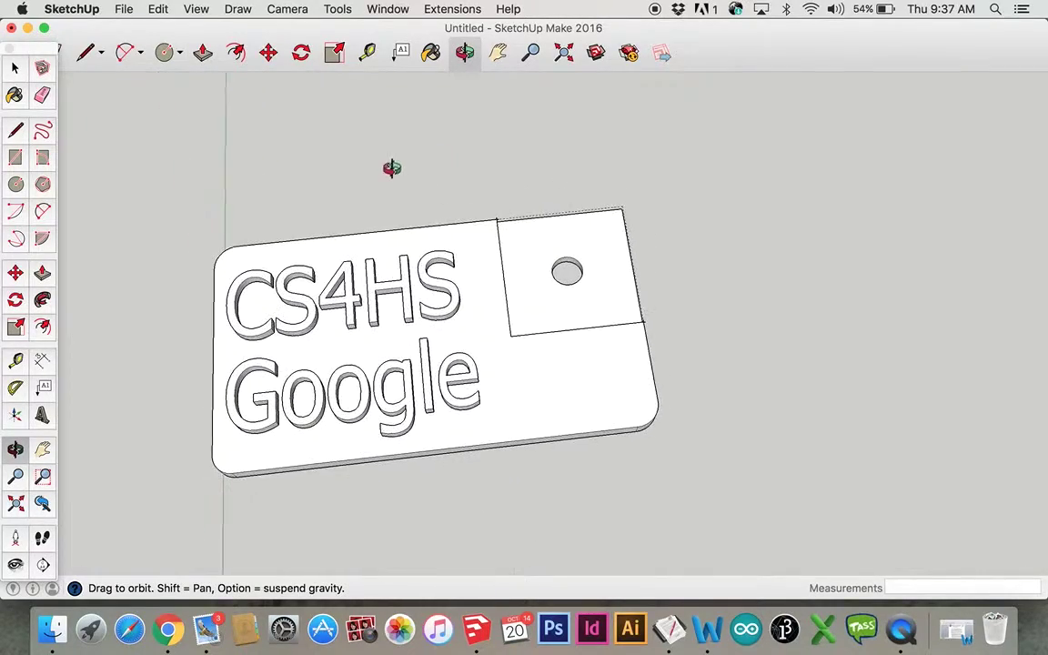
pyautogui.moveTo(697, 445); pyautogui.dragTo(627, 288, button='middle')
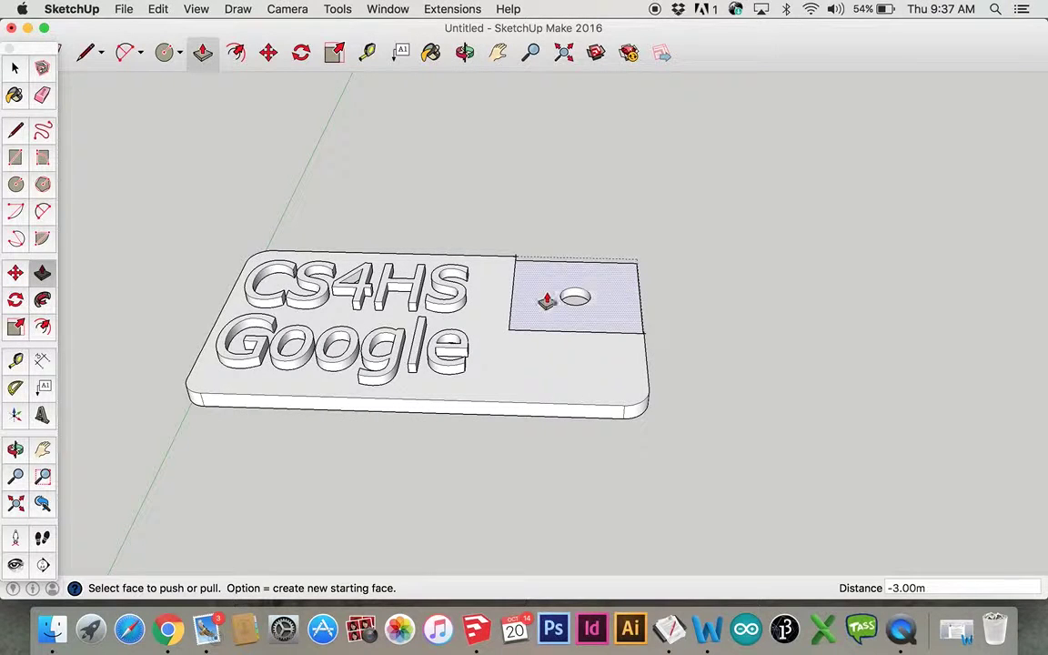
pyautogui.scroll(-3, 819, 335)
pyautogui.scroll(3, 819, 332)
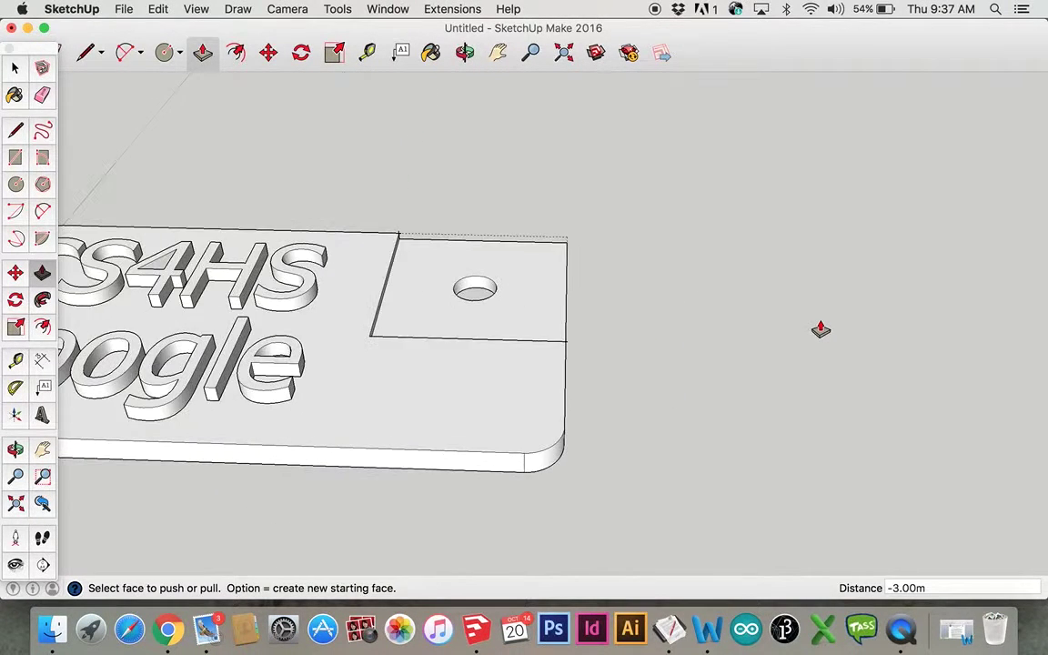
pyautogui.moveTo(819, 329); pyautogui.dragTo(557, 250, button='middle')
pyautogui.scroll(3, 690, 270)
pyautogui.moveTo(486, 262); pyautogui.dragTo(537, 289, button='middle')
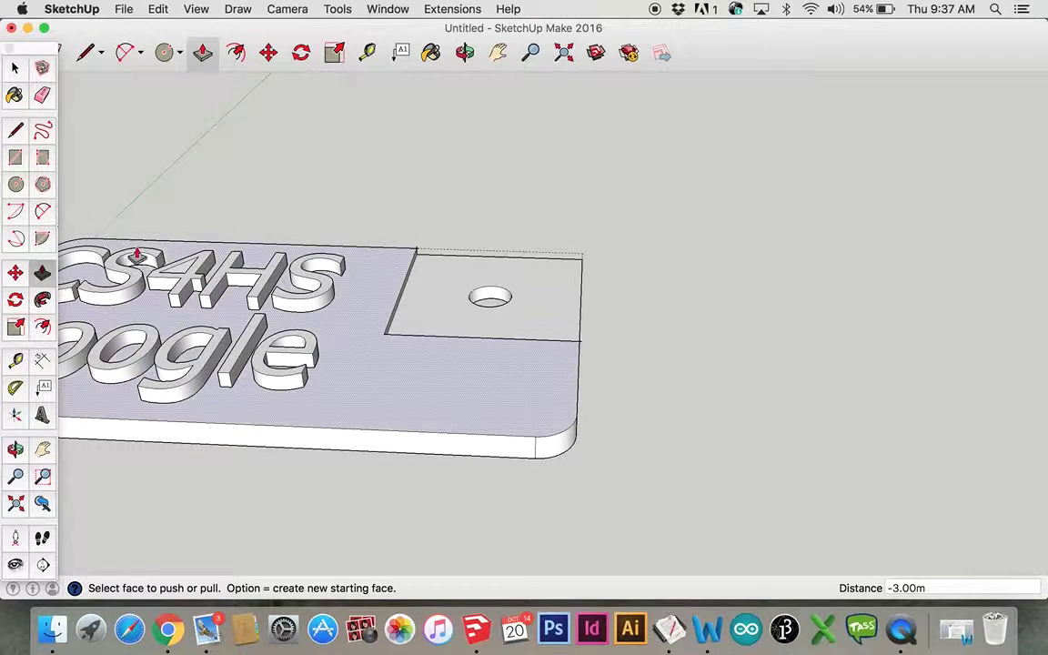
pyautogui.moveTo(187, 259); pyautogui.dragTo(123, 134, button='middle')
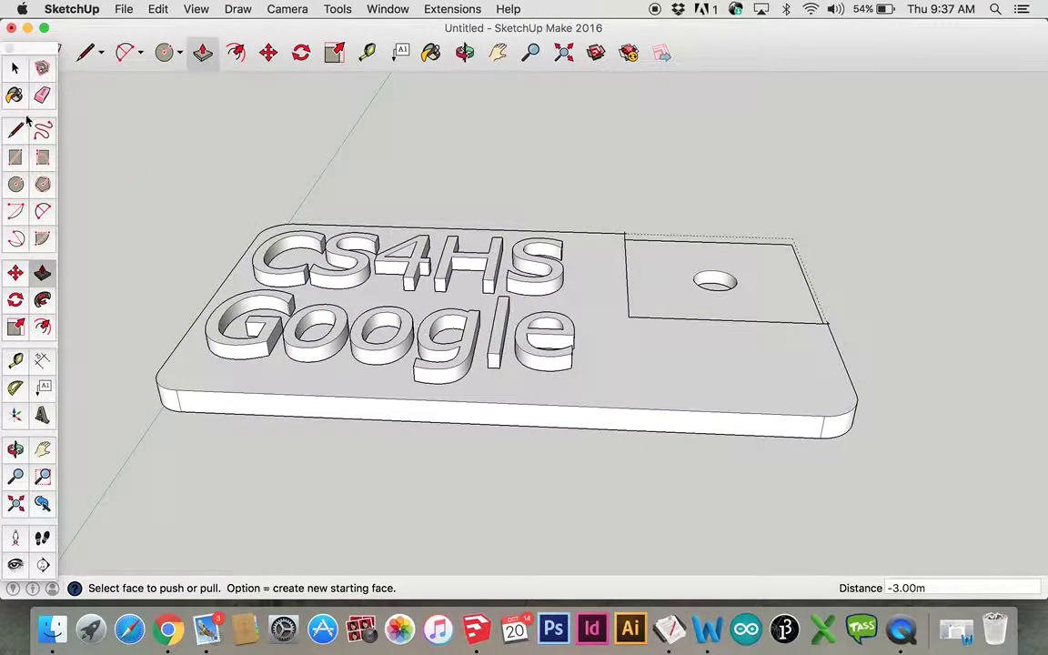
pyautogui.moveTo(313, 181); pyautogui.dragTo(381, 311, button='middle')
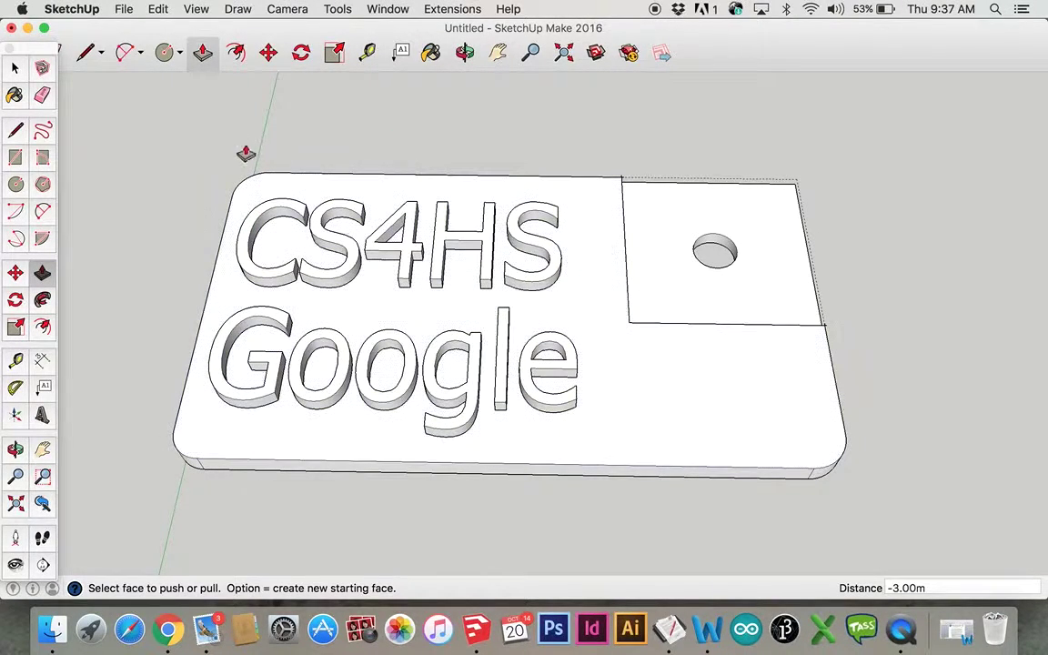
pyautogui.moveTo(503, 304); pyautogui.dragTo(521, 319, button='middle')
pyautogui.click(123, 10)
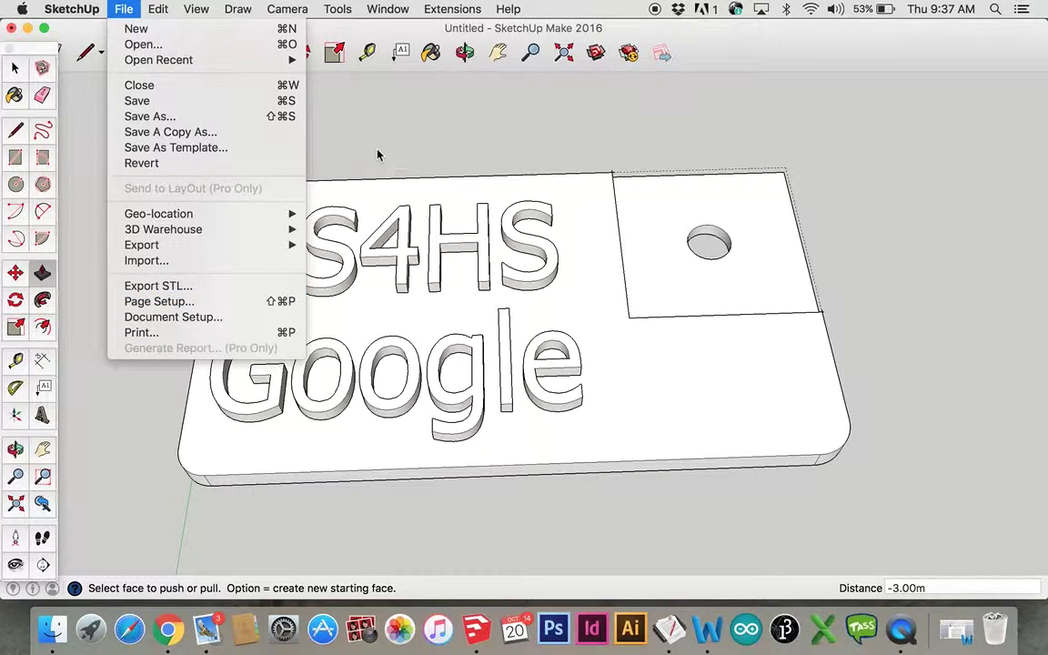
# Close the File menu without exporting and dismiss the Extensions and Window menus unused
pyautogui.click(339, 134)
pyautogui.moveTo(396, 346); pyautogui.dragTo(379, 320, button='middle')
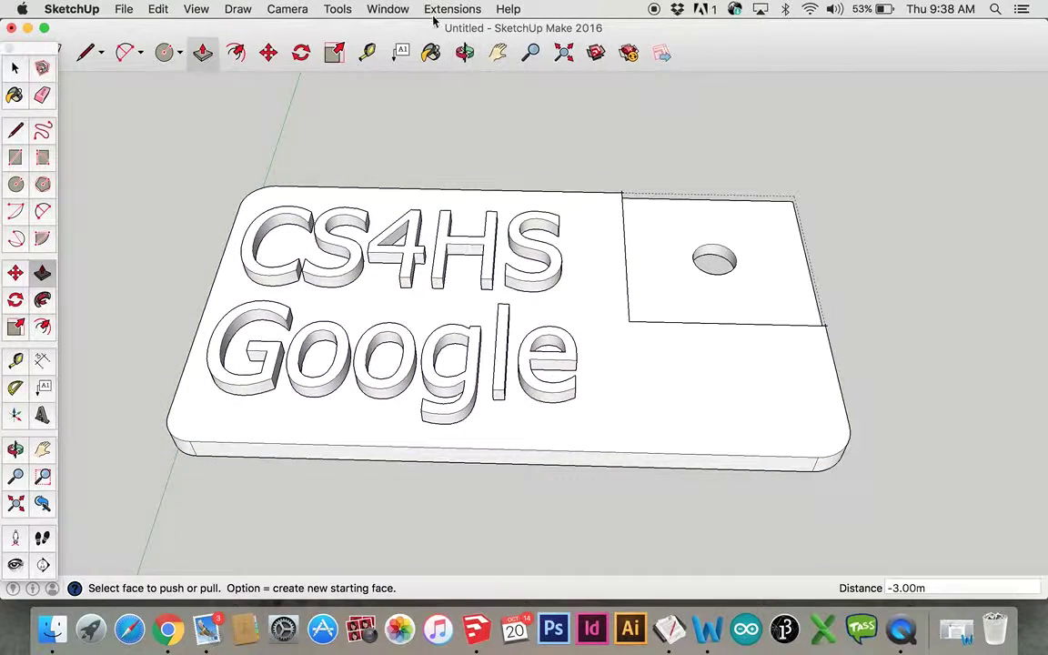
pyautogui.click(447, 11)
pyautogui.moveTo(396, 11)
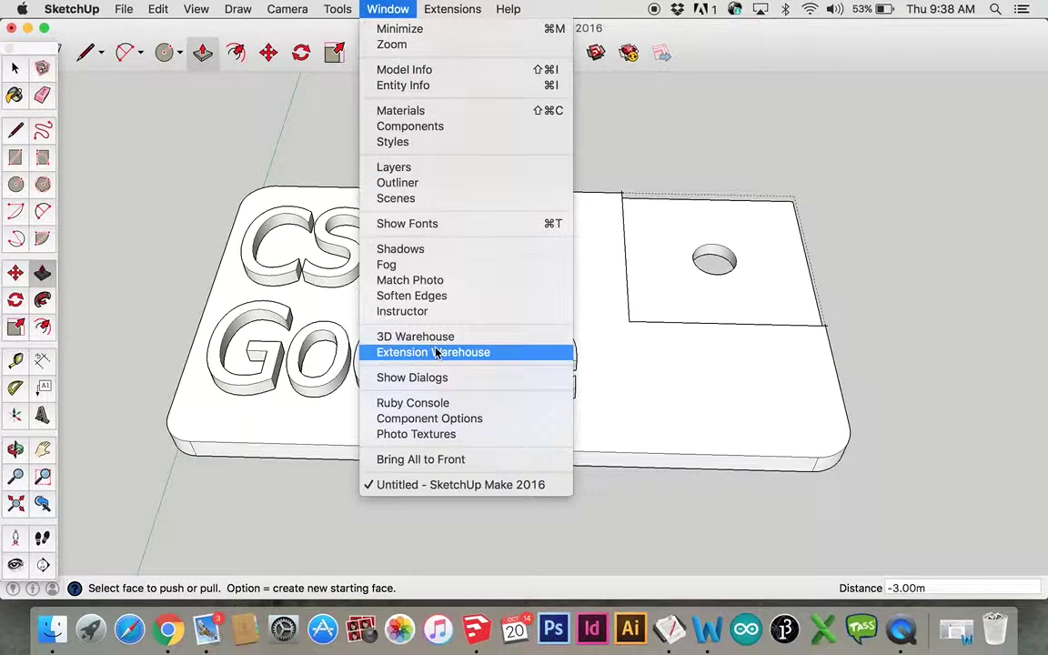
pyautogui.click(601, 159)
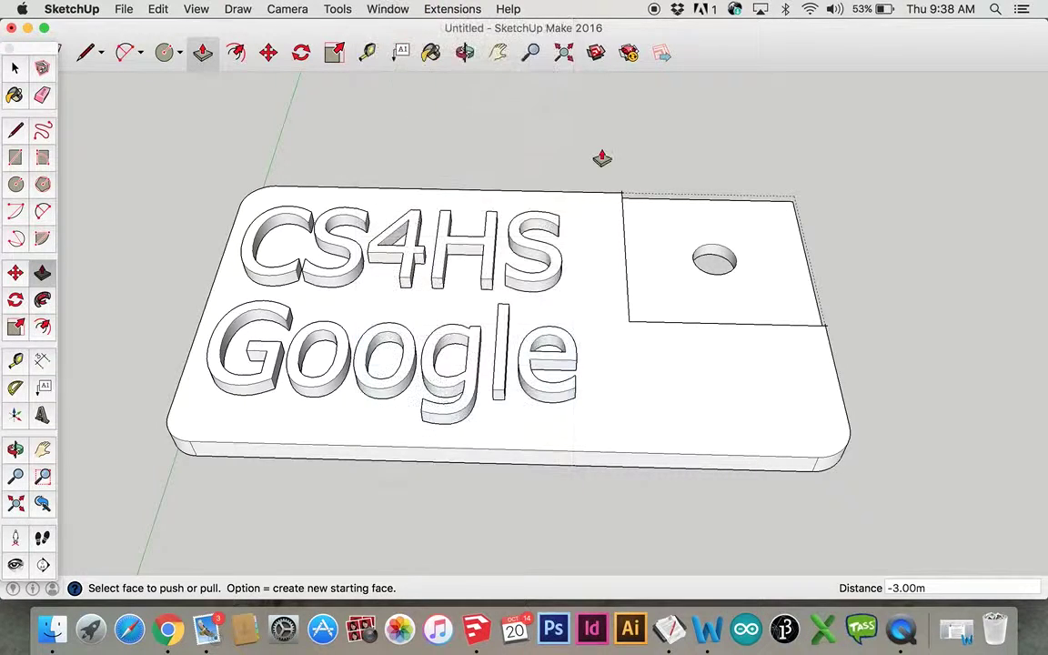